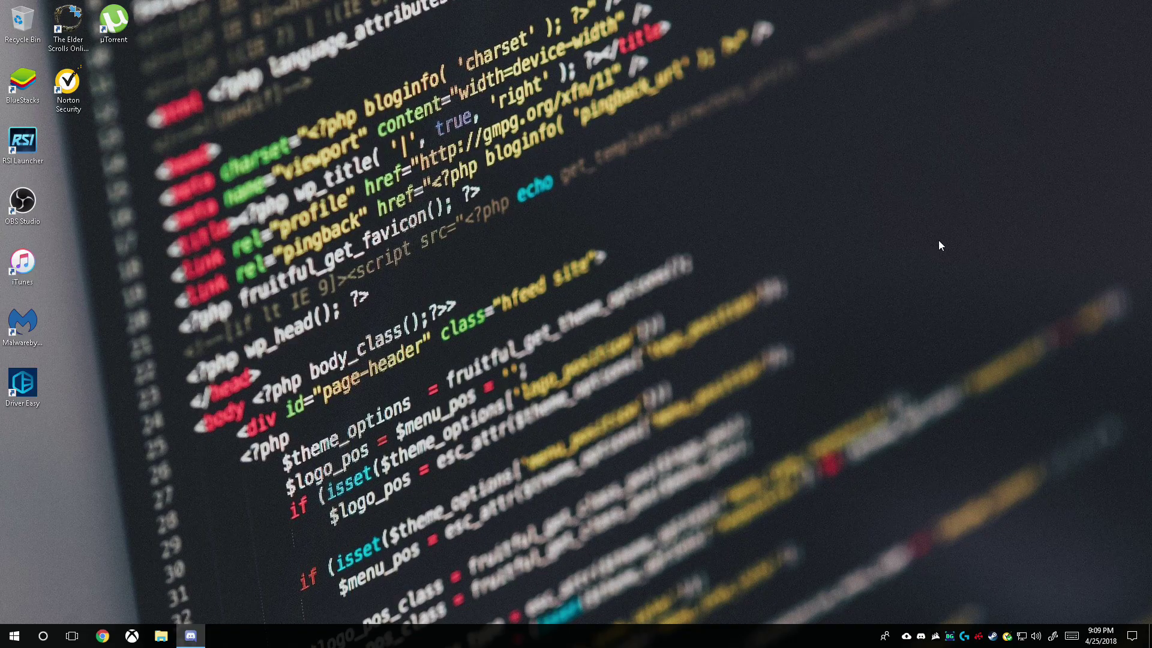
- Pick Full System Scan under Norton's Security > Scans, then cancel it and close Norton
click(1007, 638)
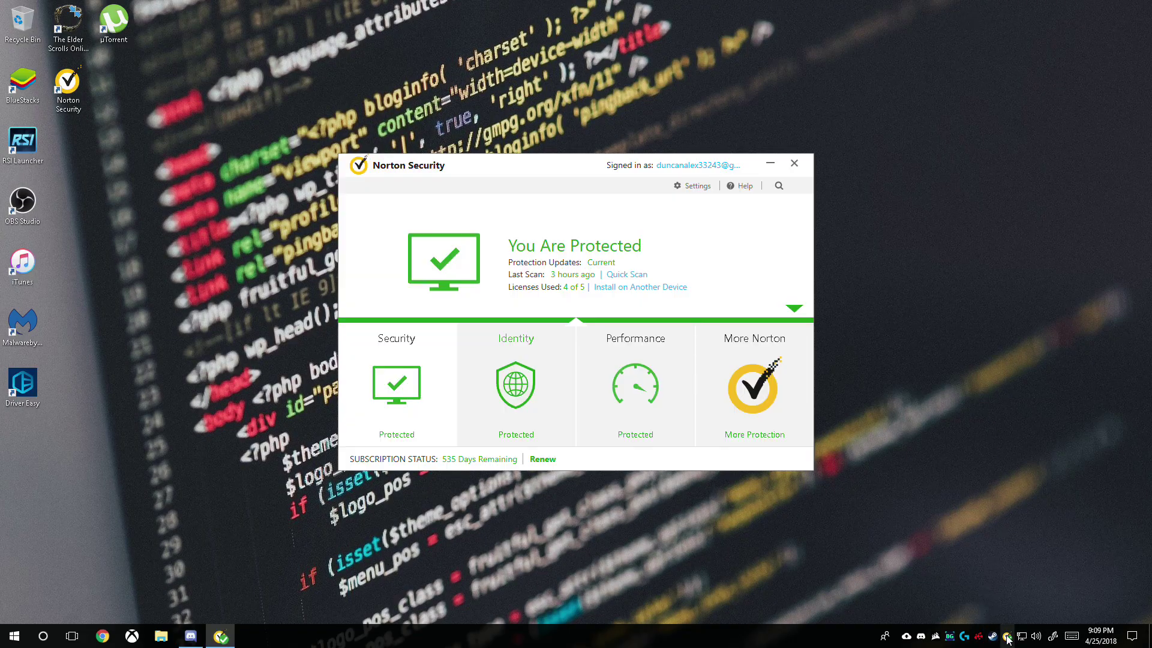
drag(476, 159, 491, 160)
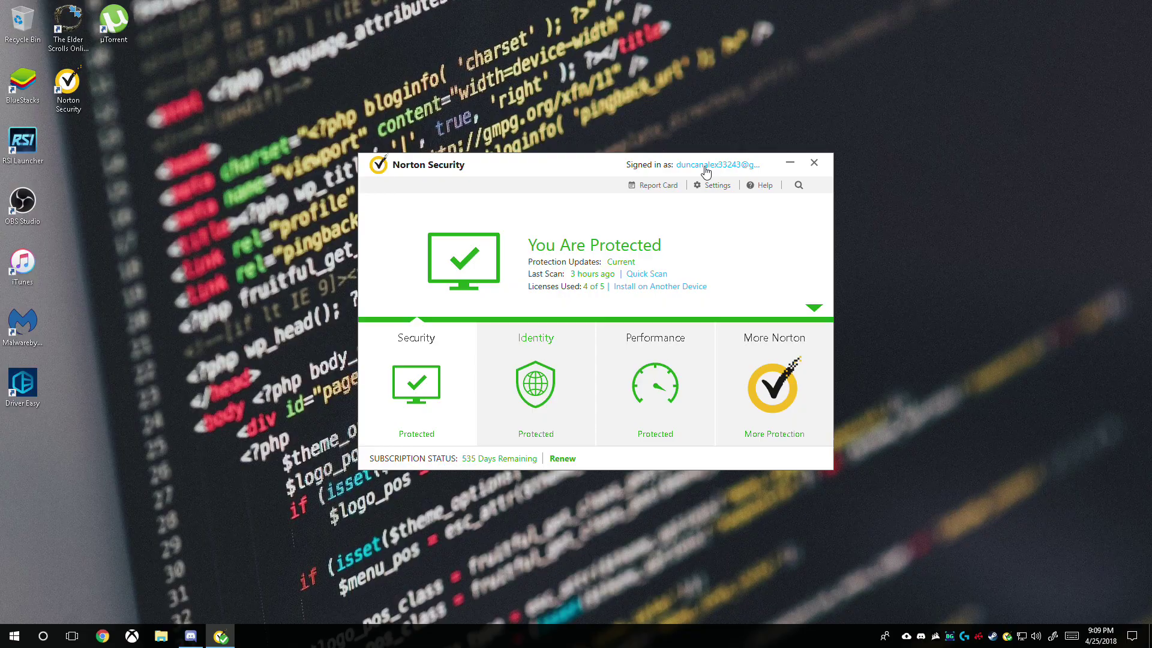
click(411, 405)
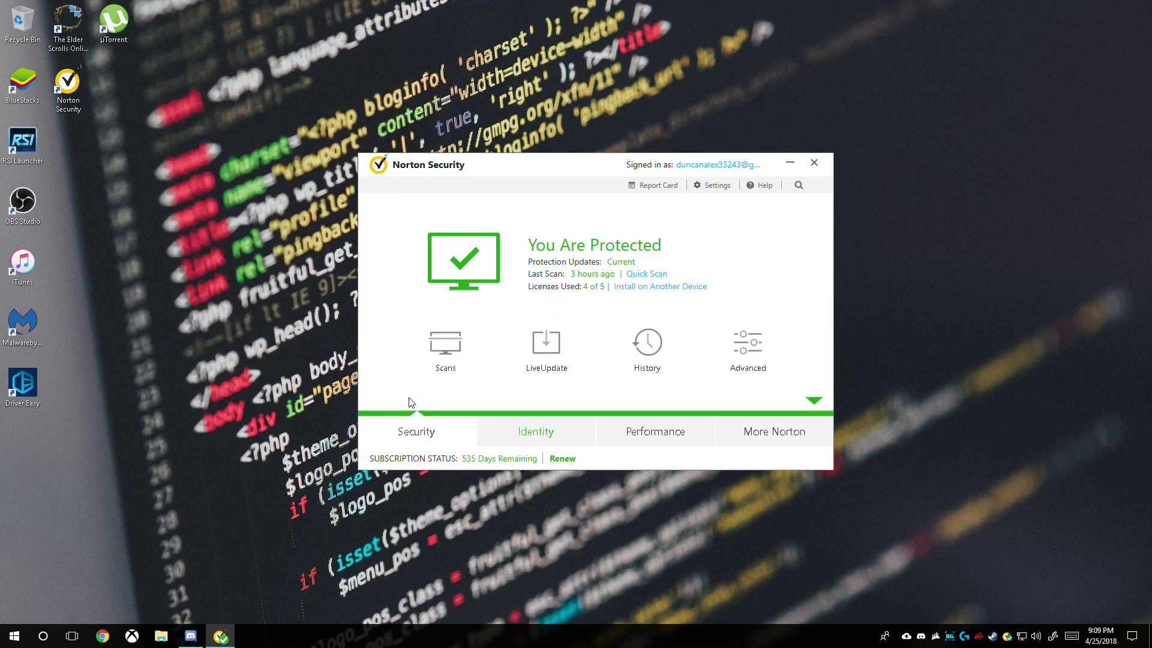
click(452, 358)
click(589, 251)
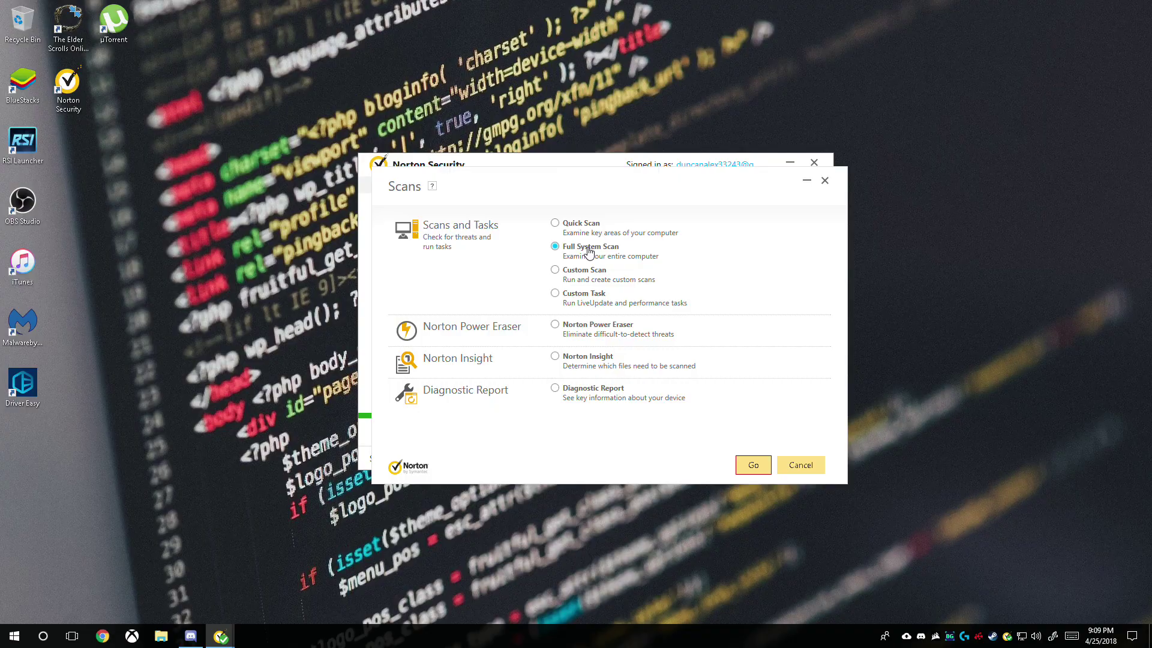
click(813, 163)
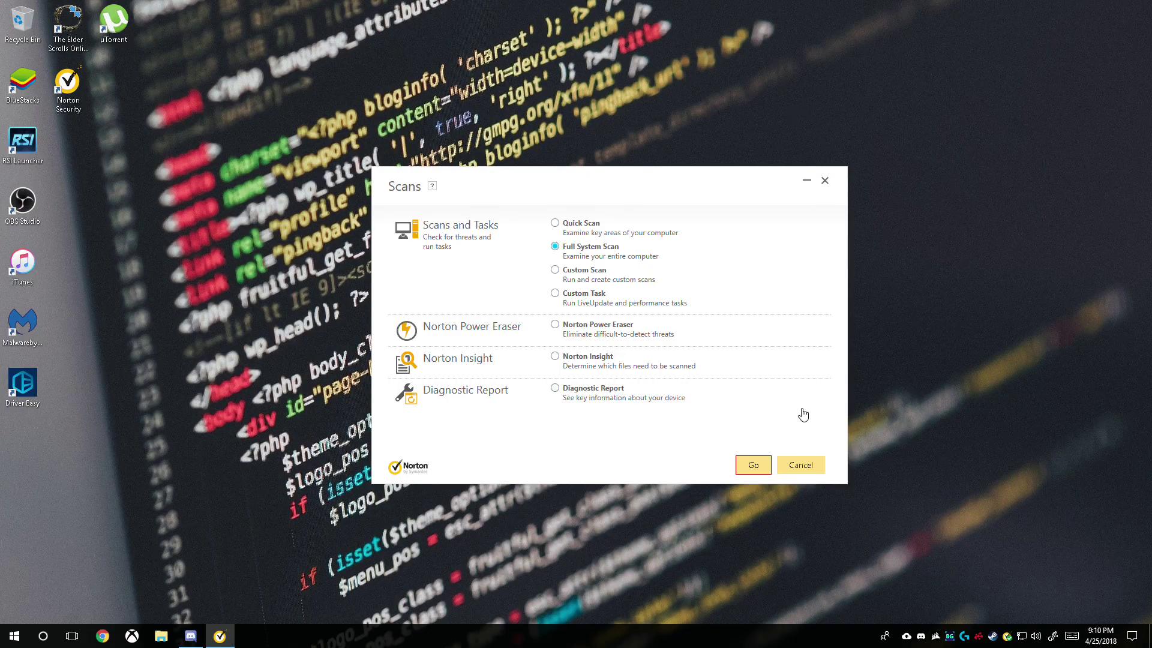
click(800, 465)
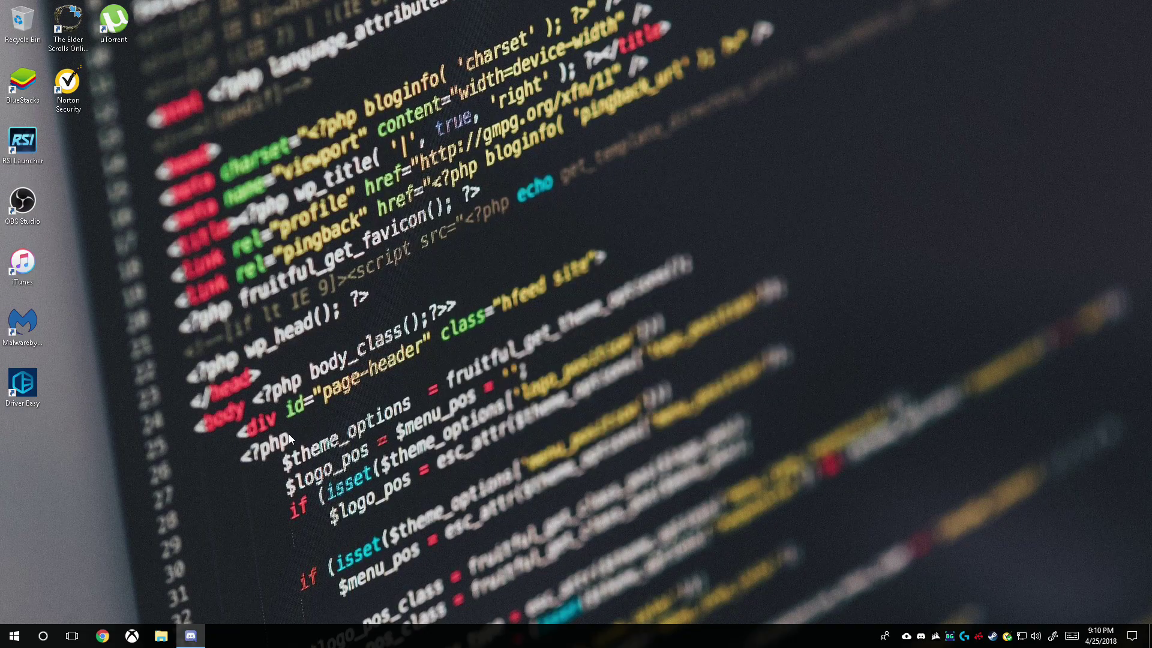
click(34, 336)
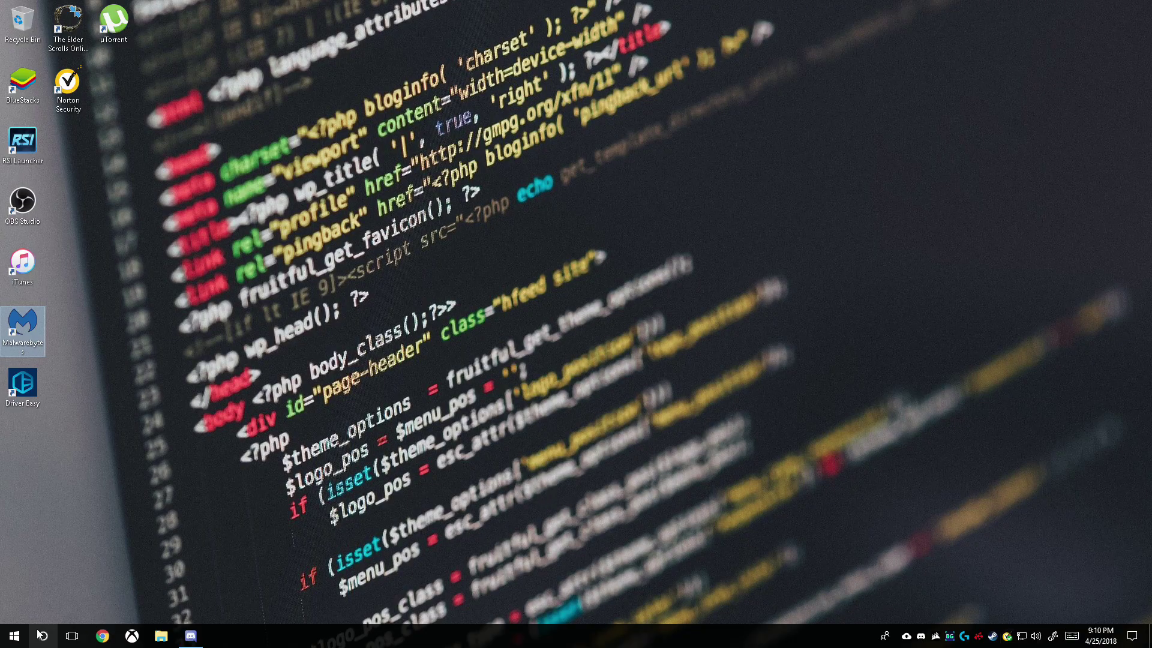
click(15, 636)
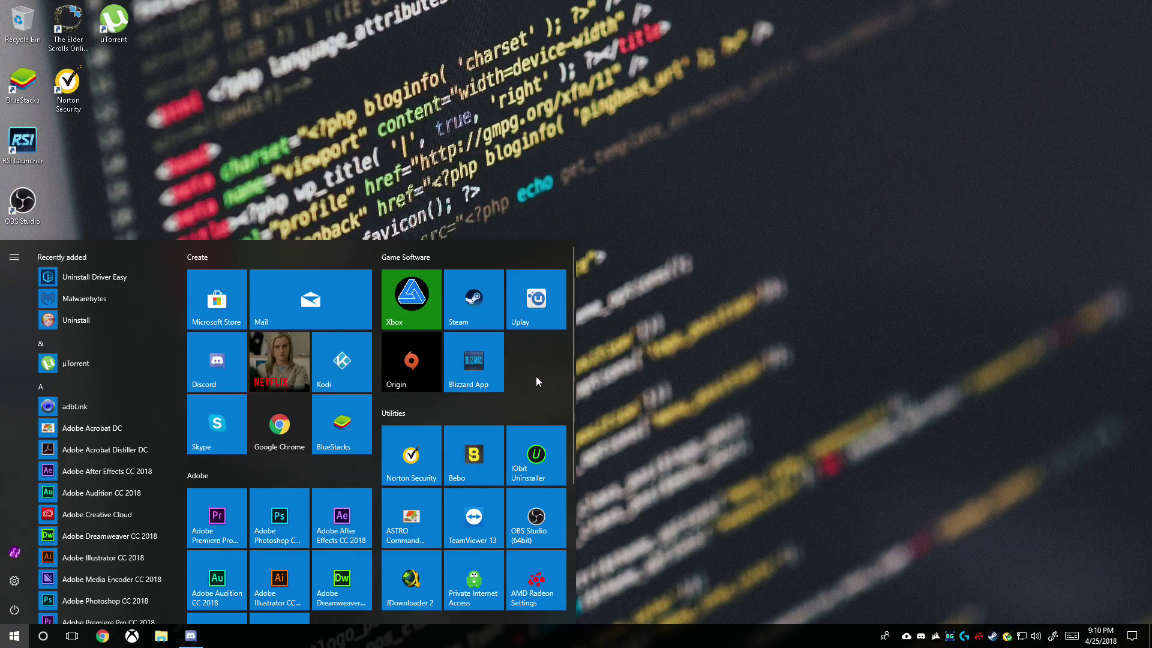
scroll(535, 376, down, 3)
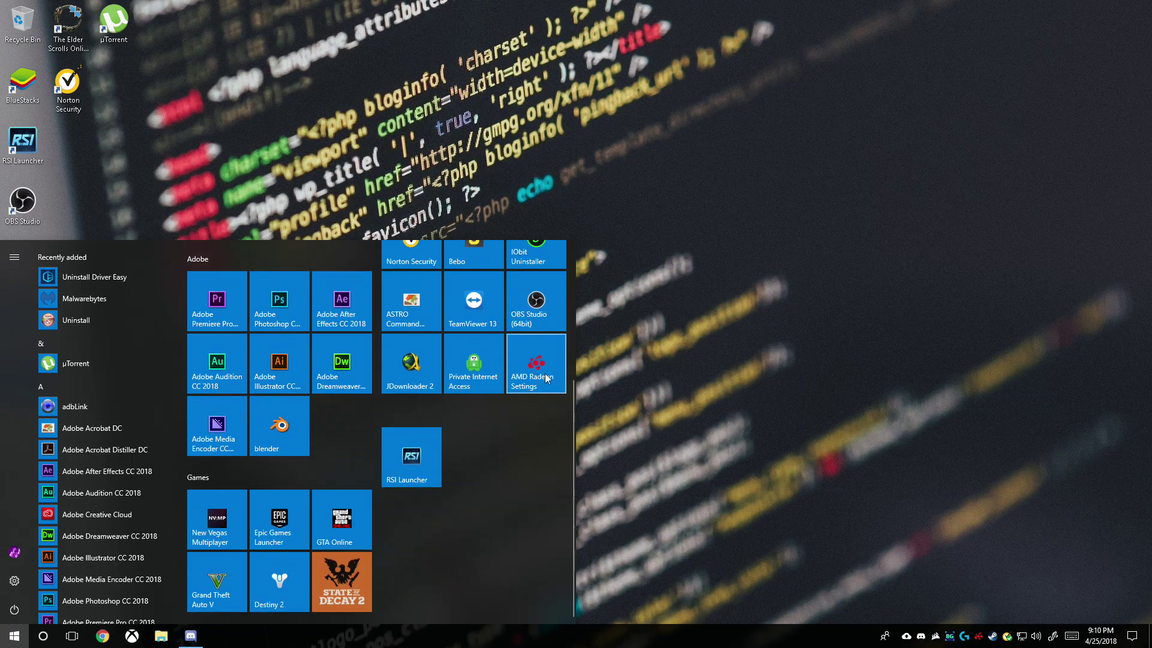
click(703, 348)
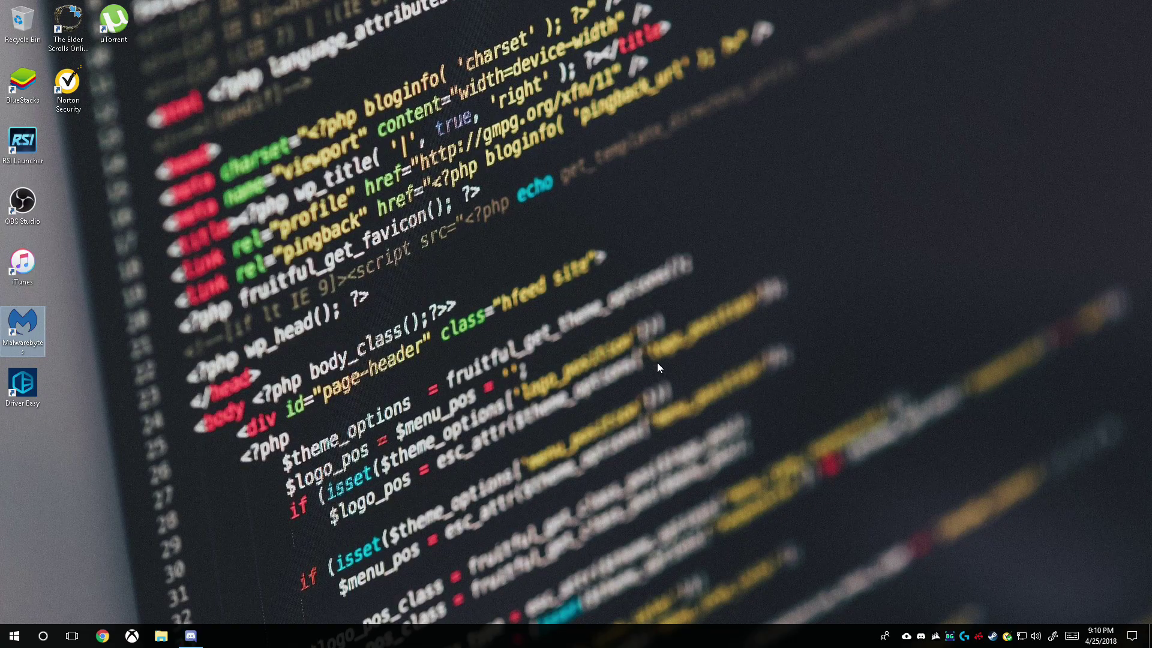
- Check for updates on the Windows Update page; the device reports up to date
click(14, 635)
click(15, 581)
click(414, 528)
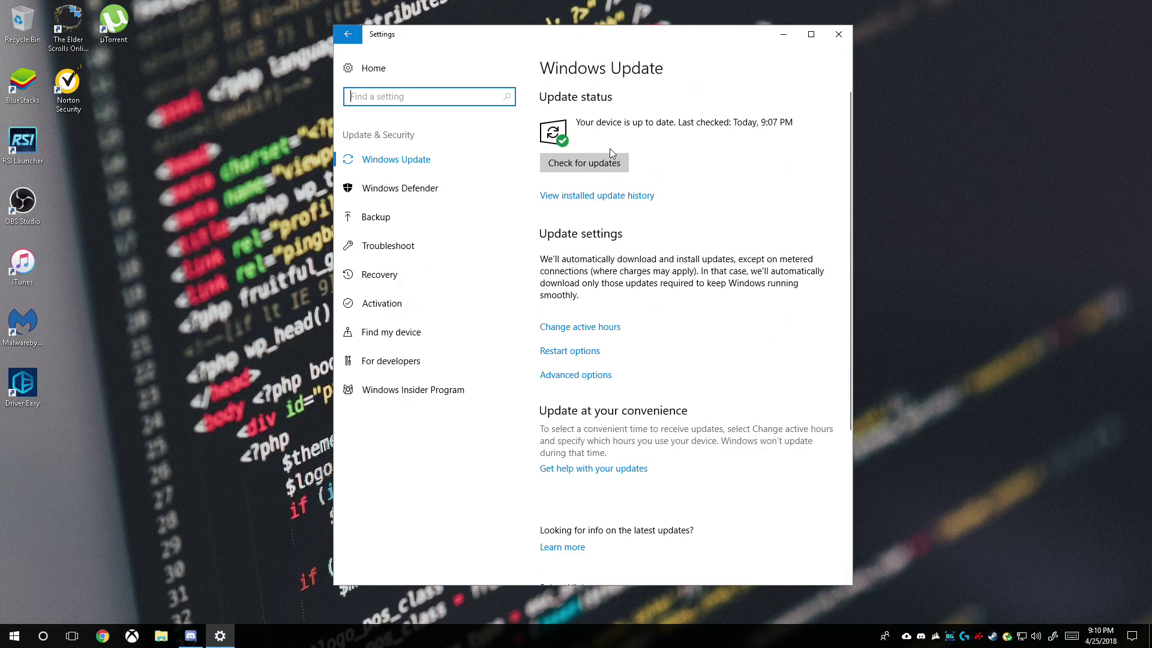
click(611, 159)
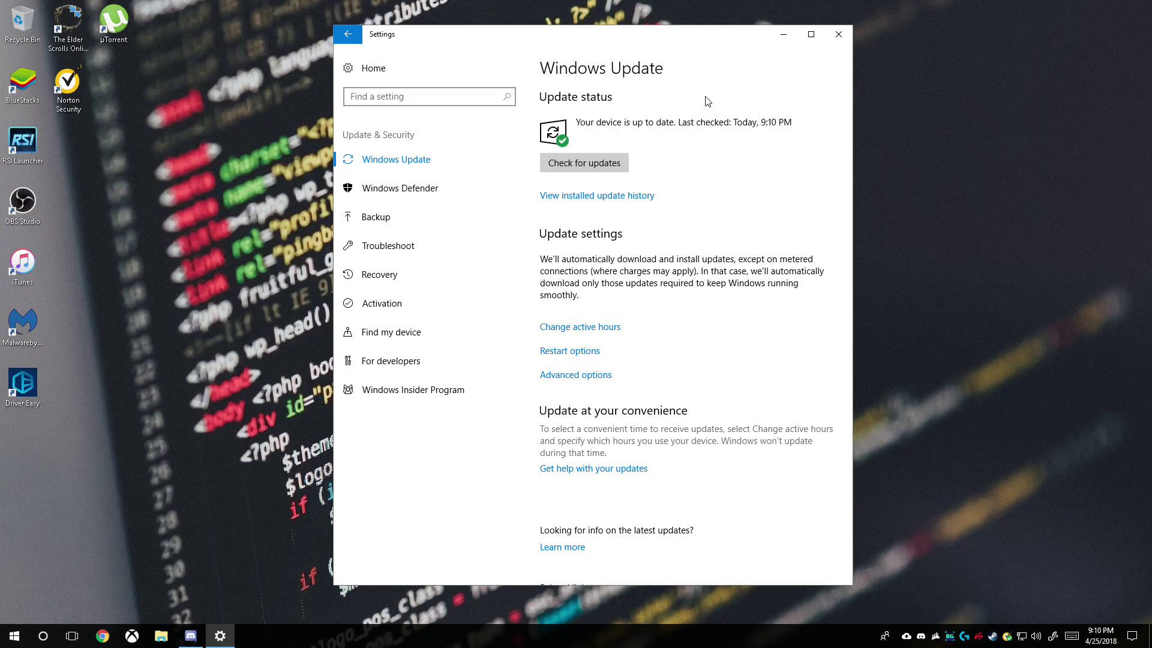
- Close Settings and launch Command Prompt as administrator from a cmd Start search
click(838, 34)
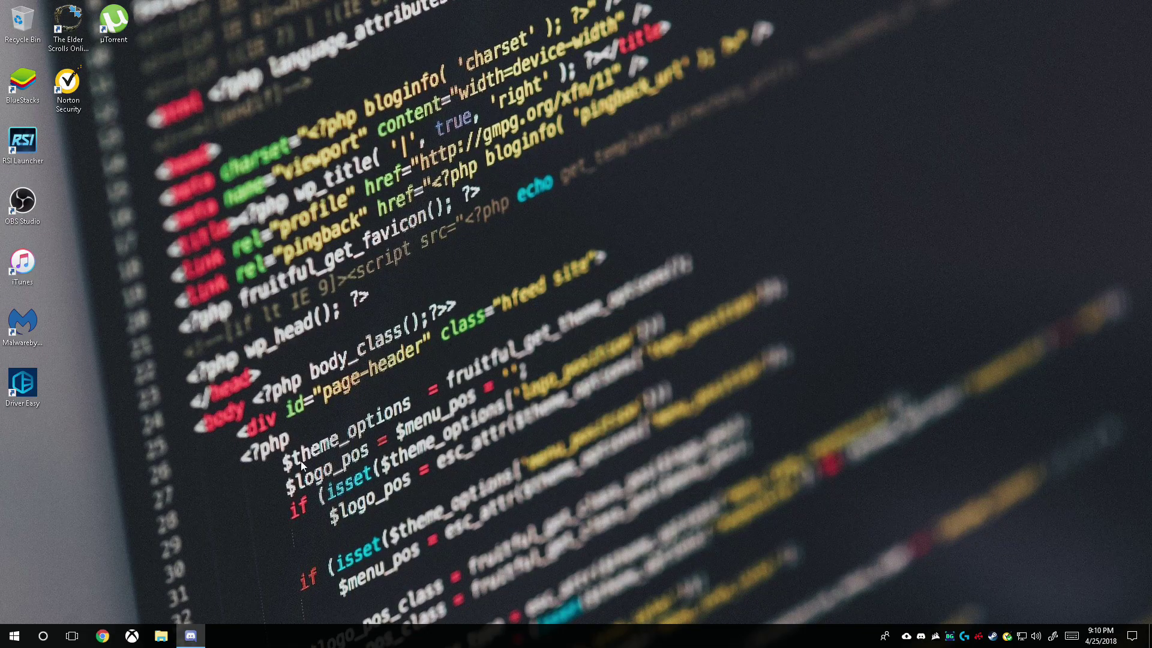
click(14, 636)
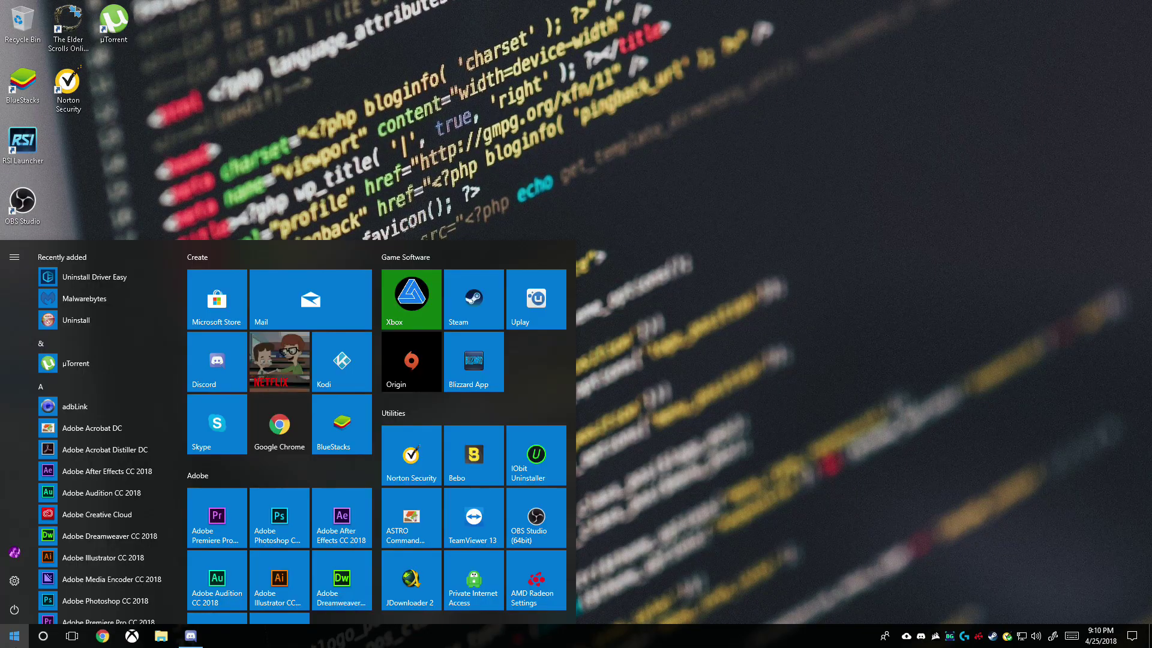
text(cmd)
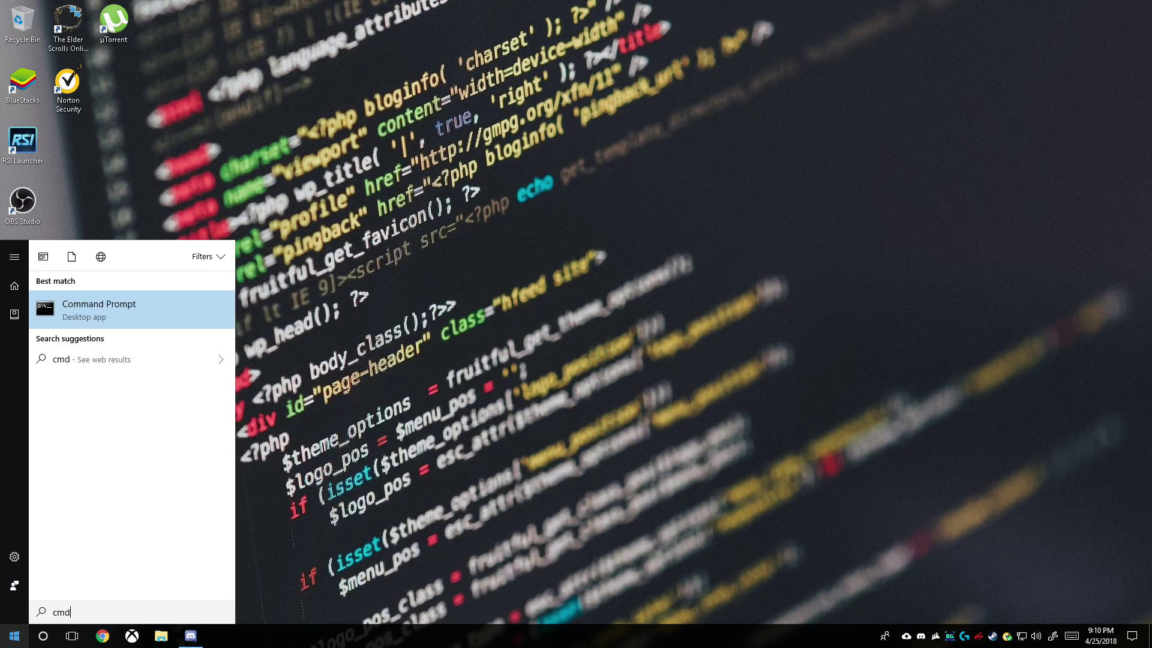
right_click(156, 317)
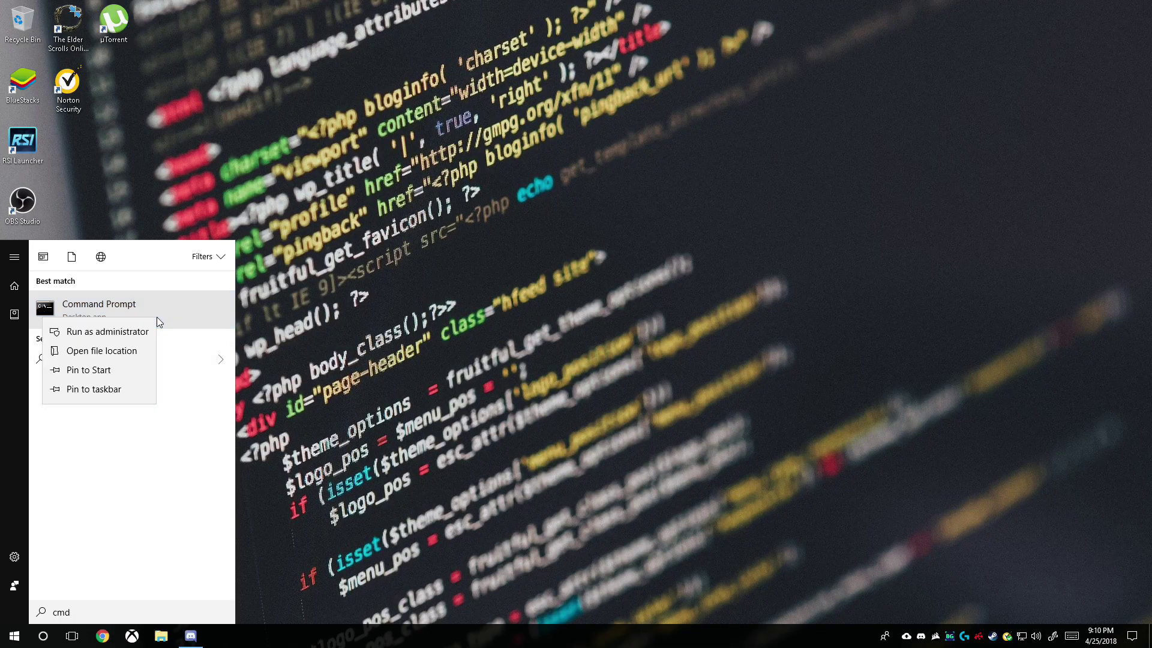
click(105, 331)
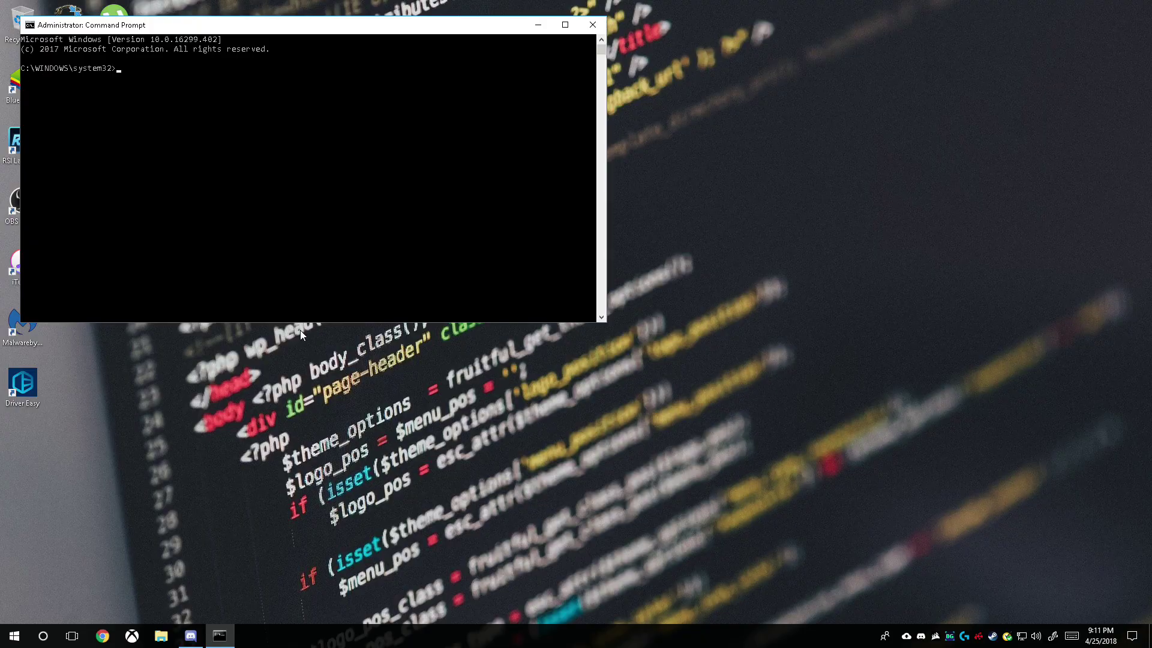
- Run chkdsk in read-only mode and highlight the 0 bad file records line
text(chkdsk)
key(Return)
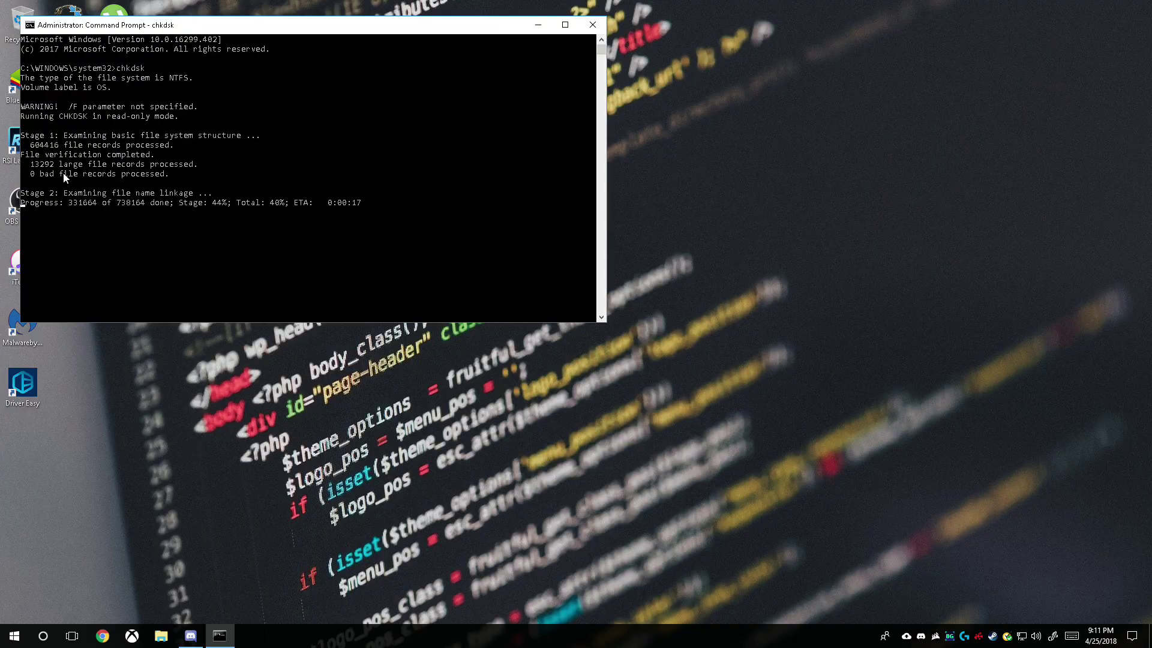
drag(31, 174, 168, 176)
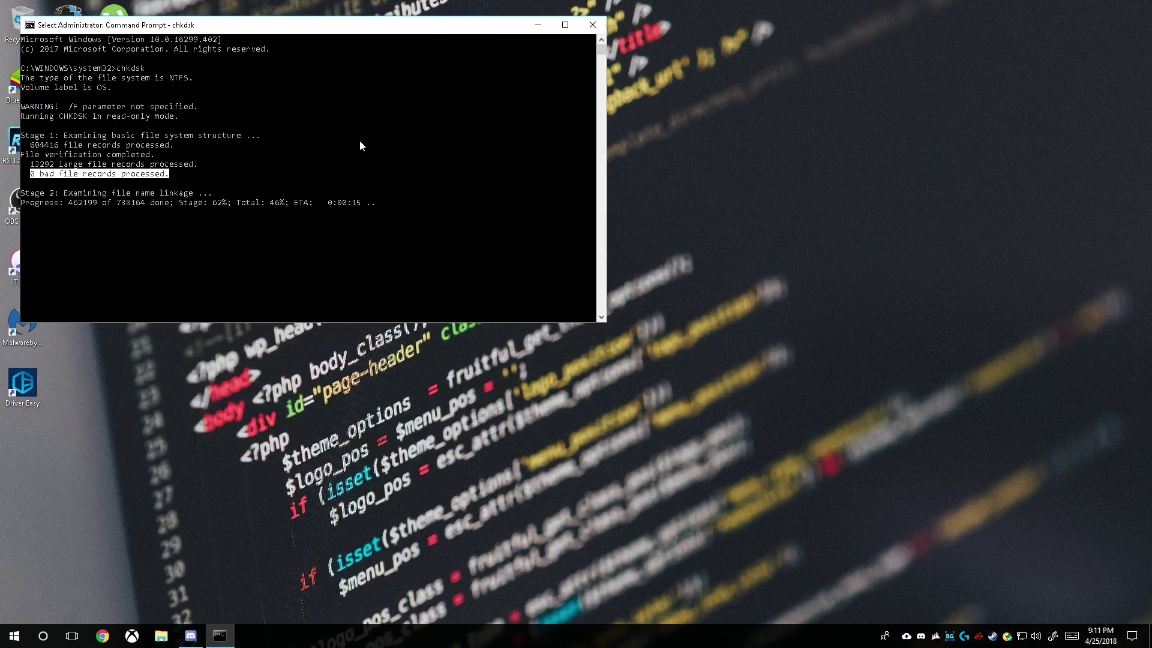
- Open a fresh administrator Command Prompt via Start search and close the old console
key(super)
text(chkdsk)
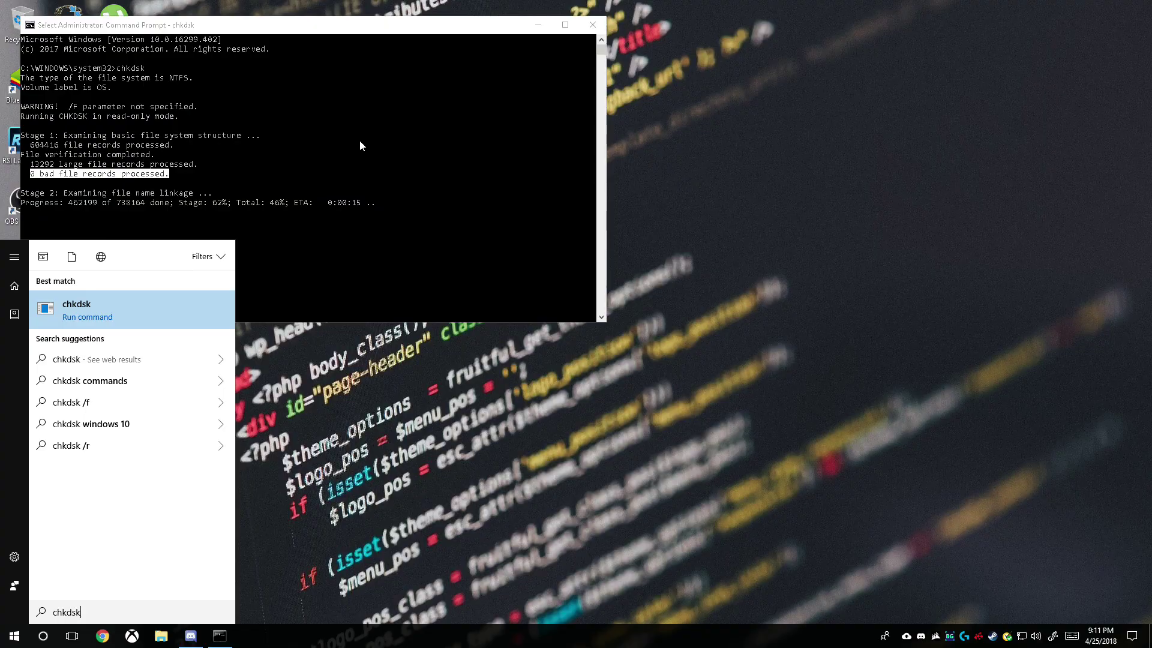
key(BackSpace)
key(BackSpace)
key(BackSpace)
key(BackSpace)
key(BackSpace)
key(BackSpace)
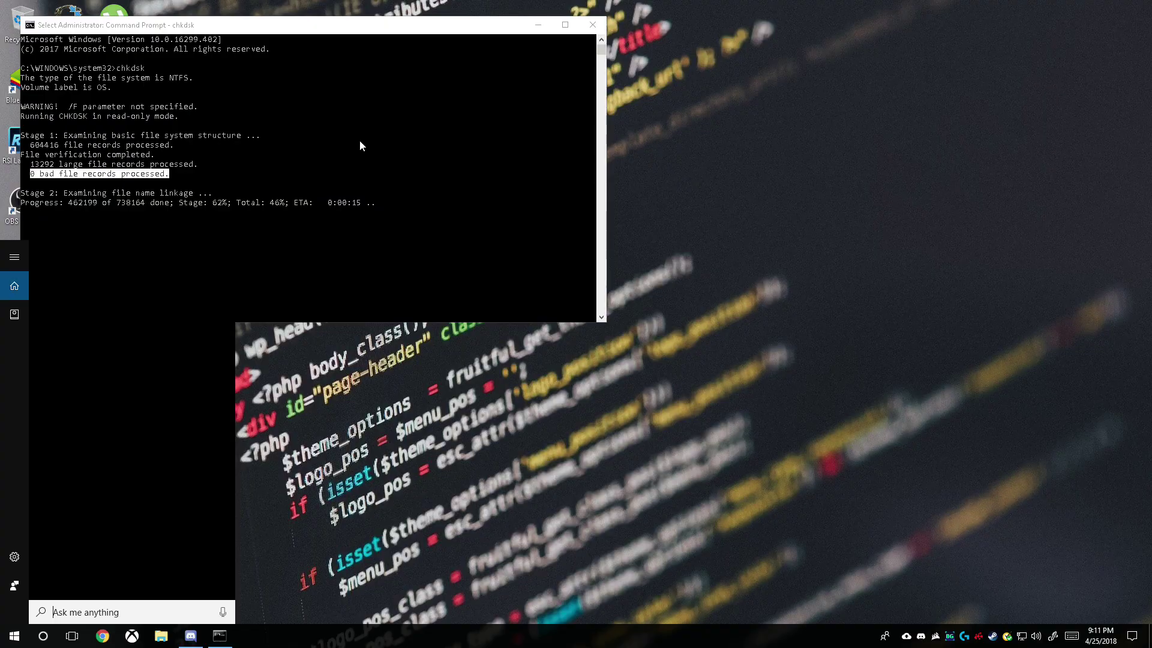
text(cmd)
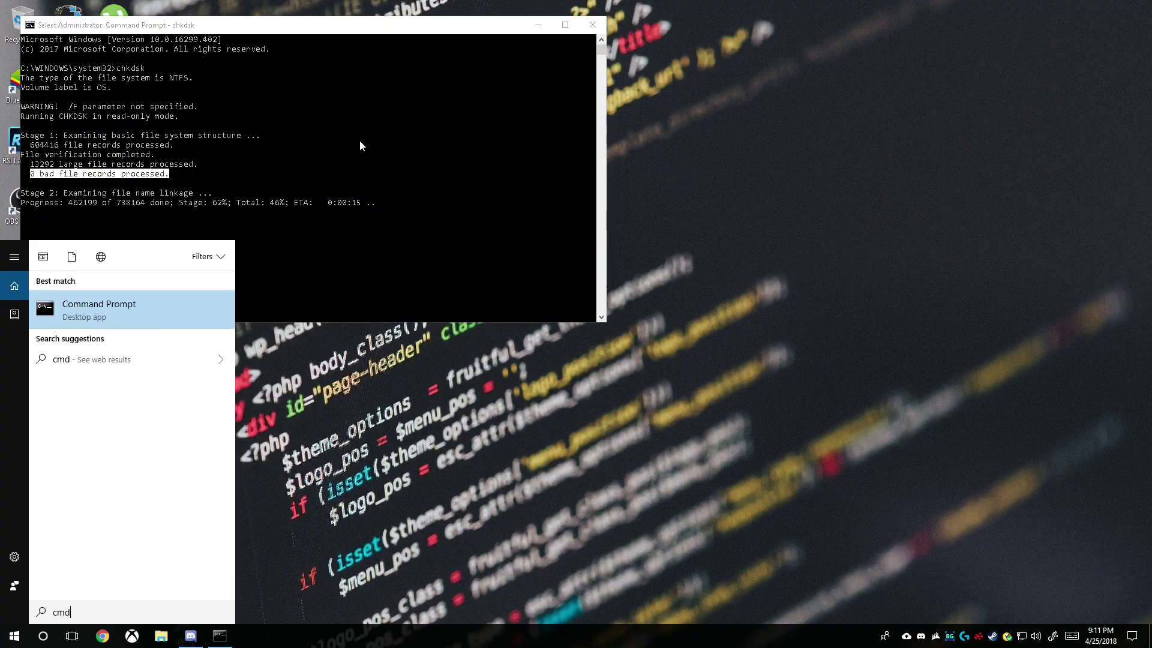
right_click(135, 320)
click(134, 331)
click(593, 24)
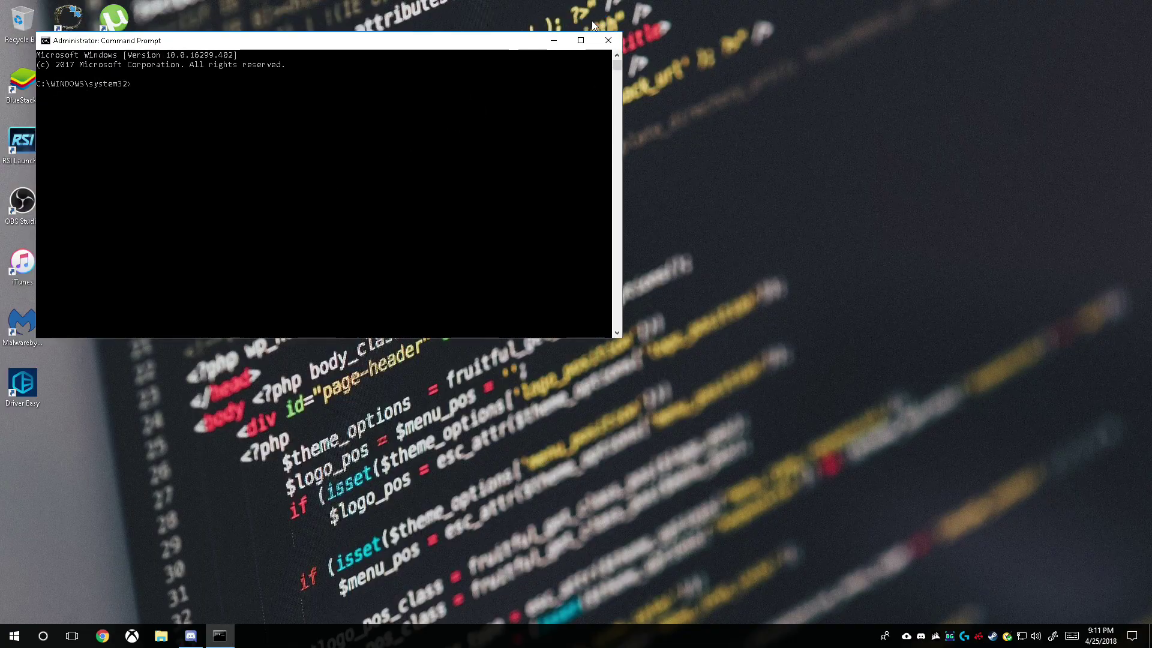
- Enter the chkdsk command in the new console for a read-only disk check
text(chl)
key(BackSpace)
text(k)
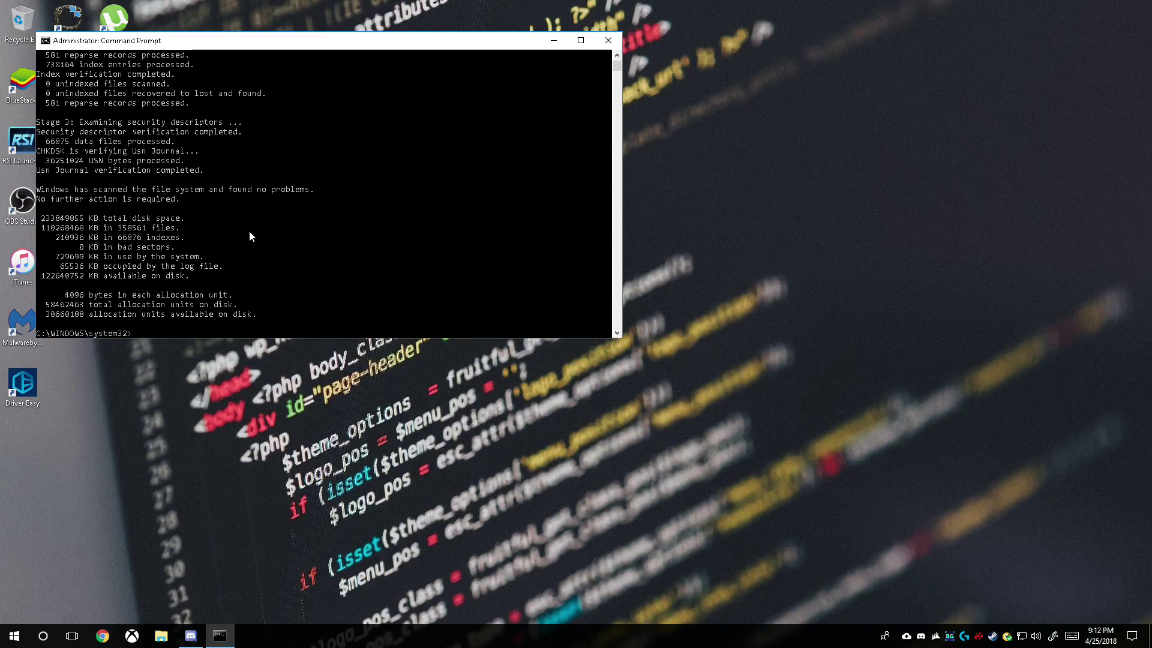
- Review chkdsk output, highlighting Stage 2, security descriptors, 0 KB bad sectors and no-problems lines
scroll(250, 233, up, 5)
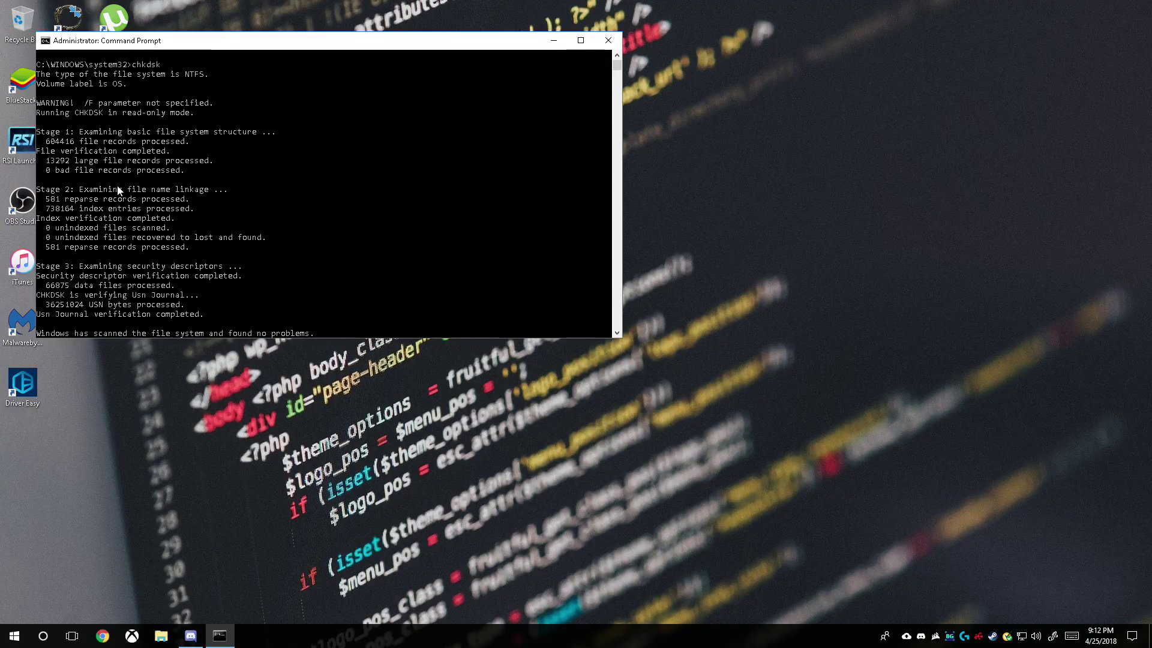
scroll(118, 189, down, 2)
drag(42, 112, 187, 115)
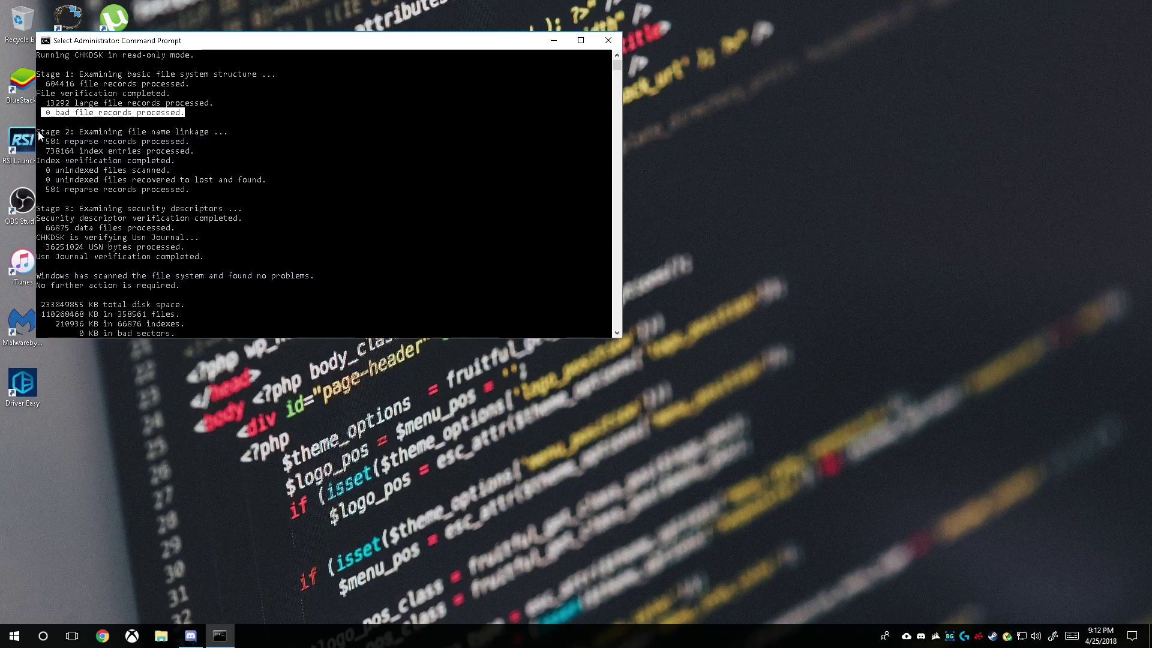
drag(40, 137, 246, 151)
click(120, 209)
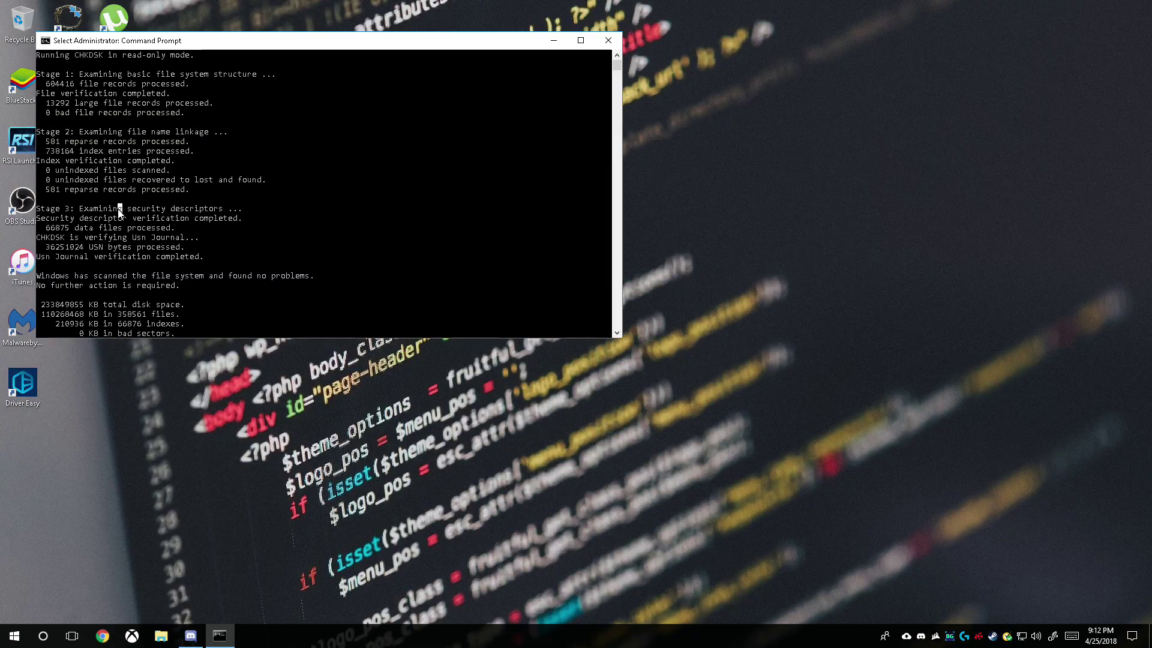
drag(120, 210, 257, 210)
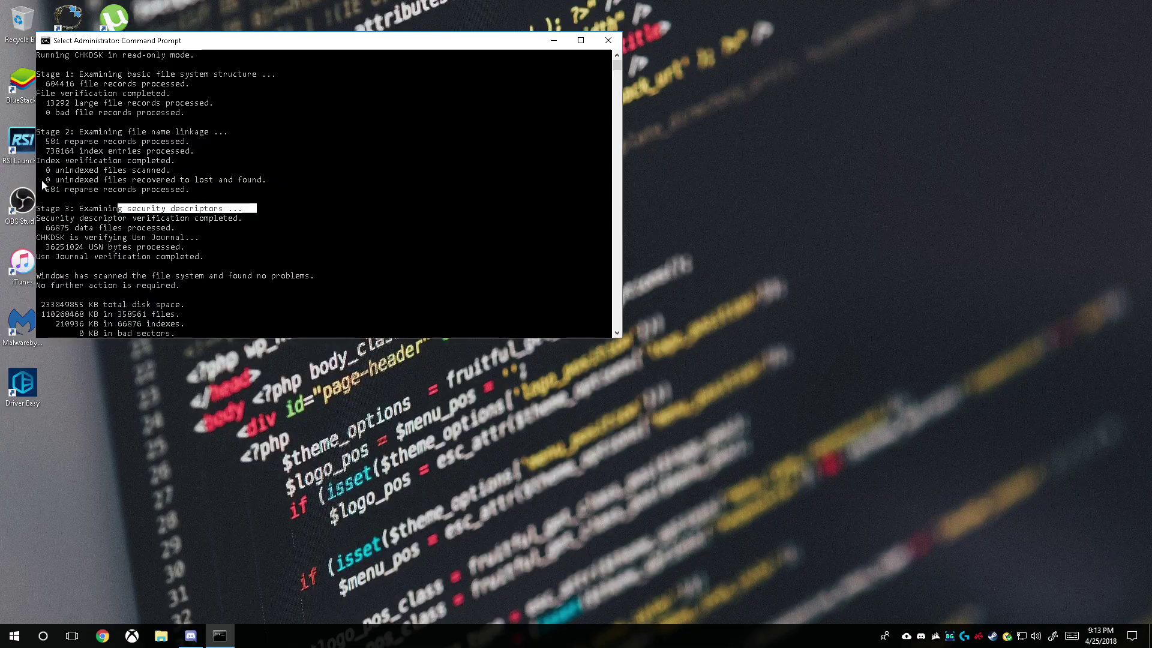
drag(42, 184, 296, 183)
click(250, 218)
scroll(250, 220, down, 1)
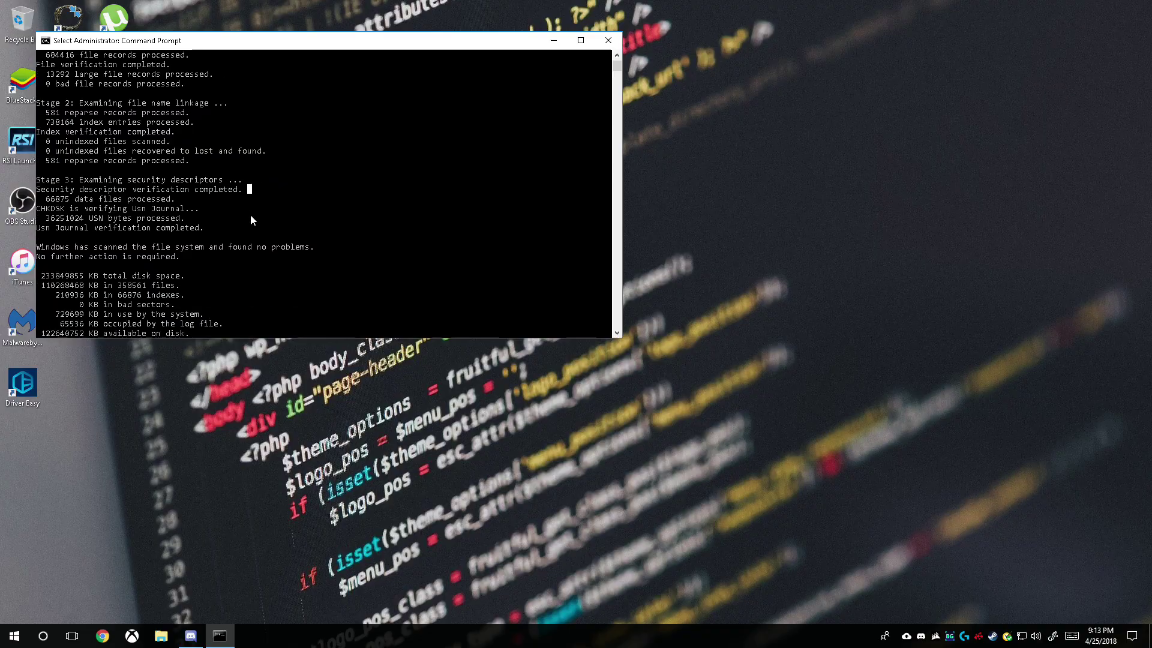
scroll(251, 219, down, 3)
click(82, 218)
drag(89, 222, 174, 221)
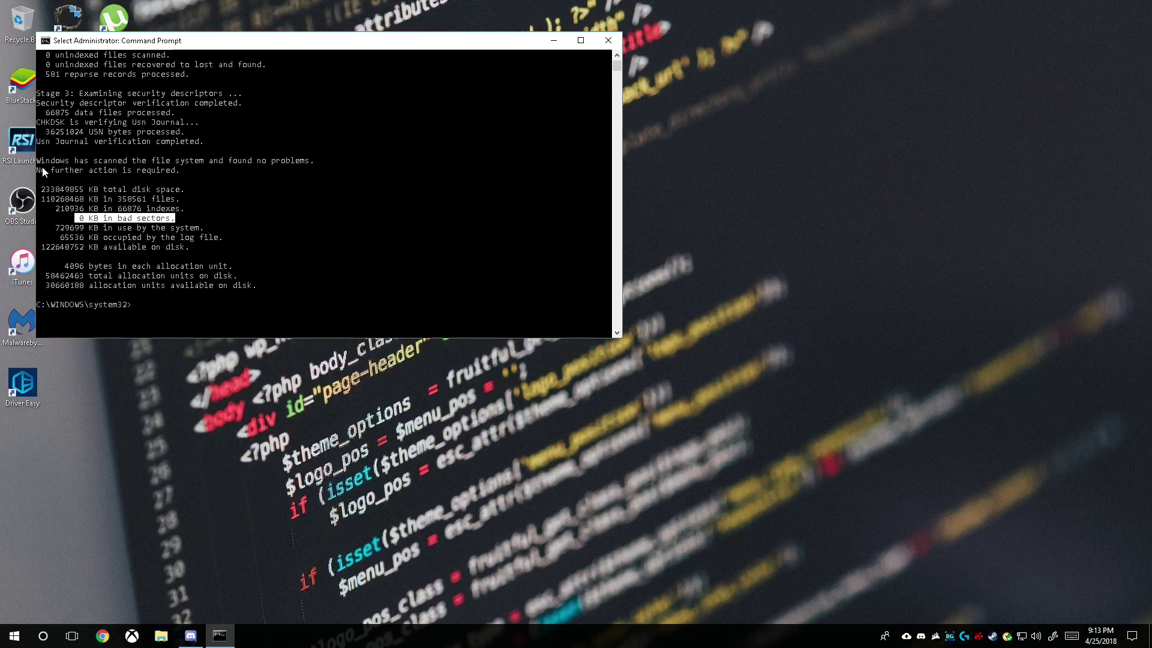
drag(38, 161, 295, 165)
click(201, 305)
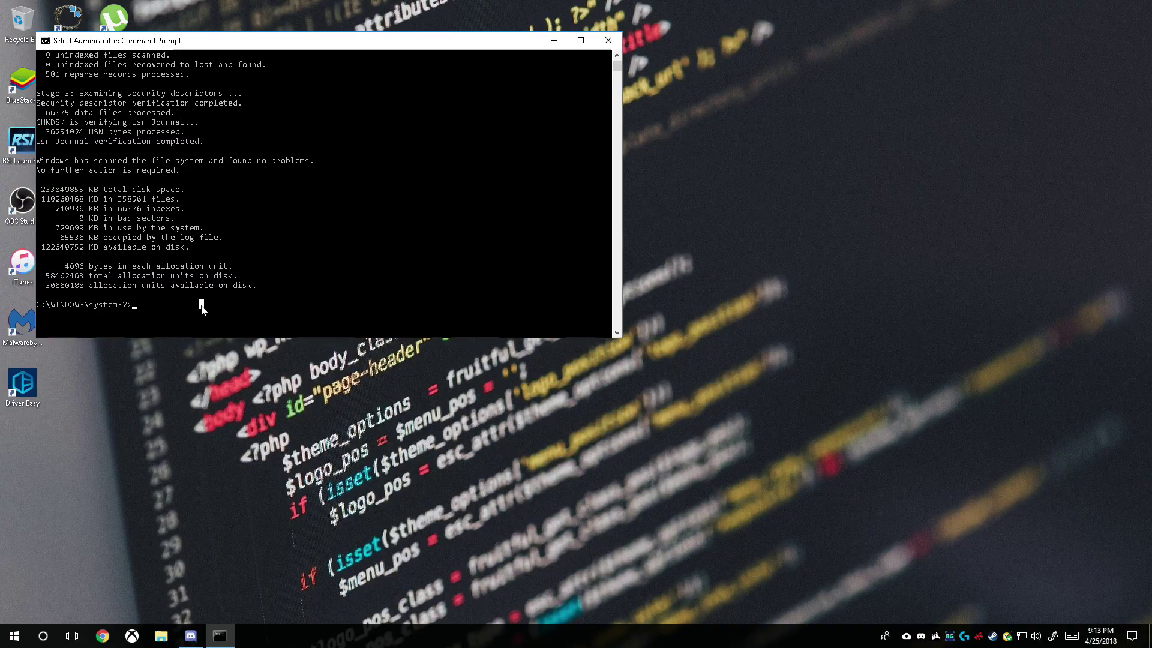
- Run chkdsk /f and answer y to schedule the disk check at next restart
text(chkdsk /f)
key(Return)
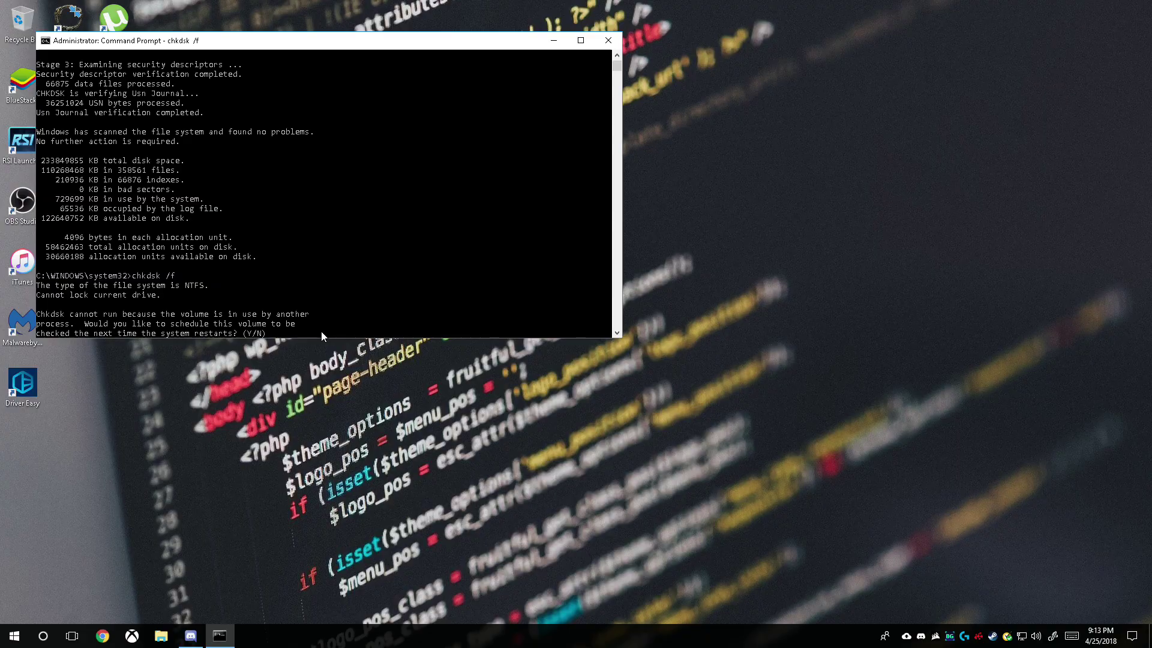
text(y)
key(Return)
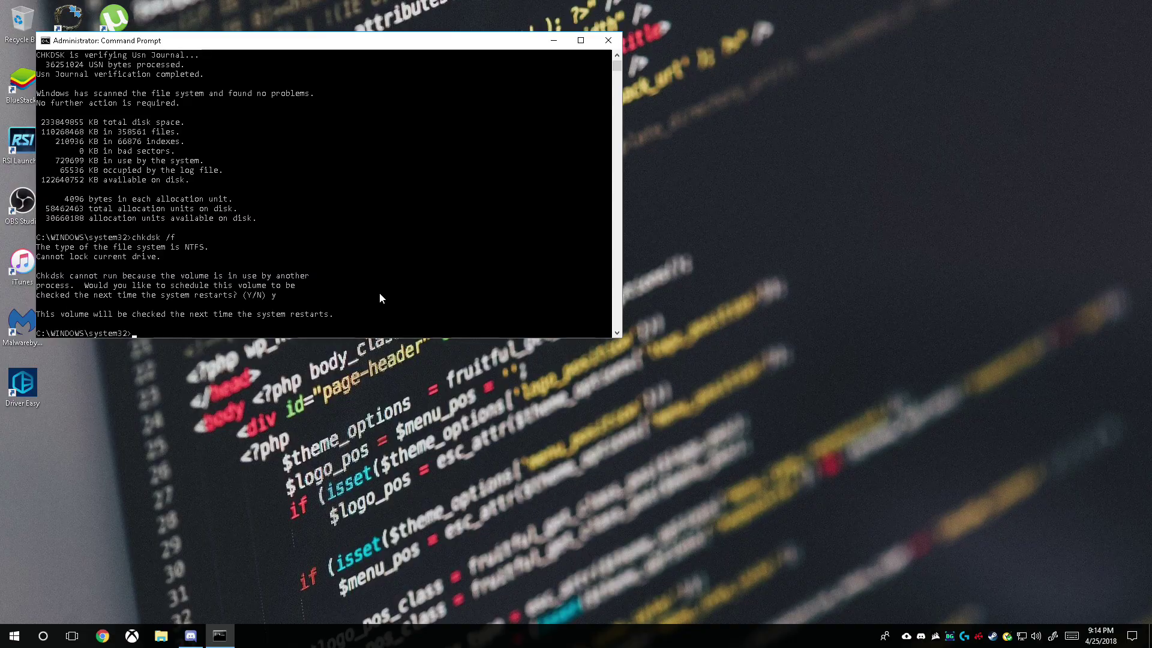
- Close the Command Prompt window
click(605, 45)
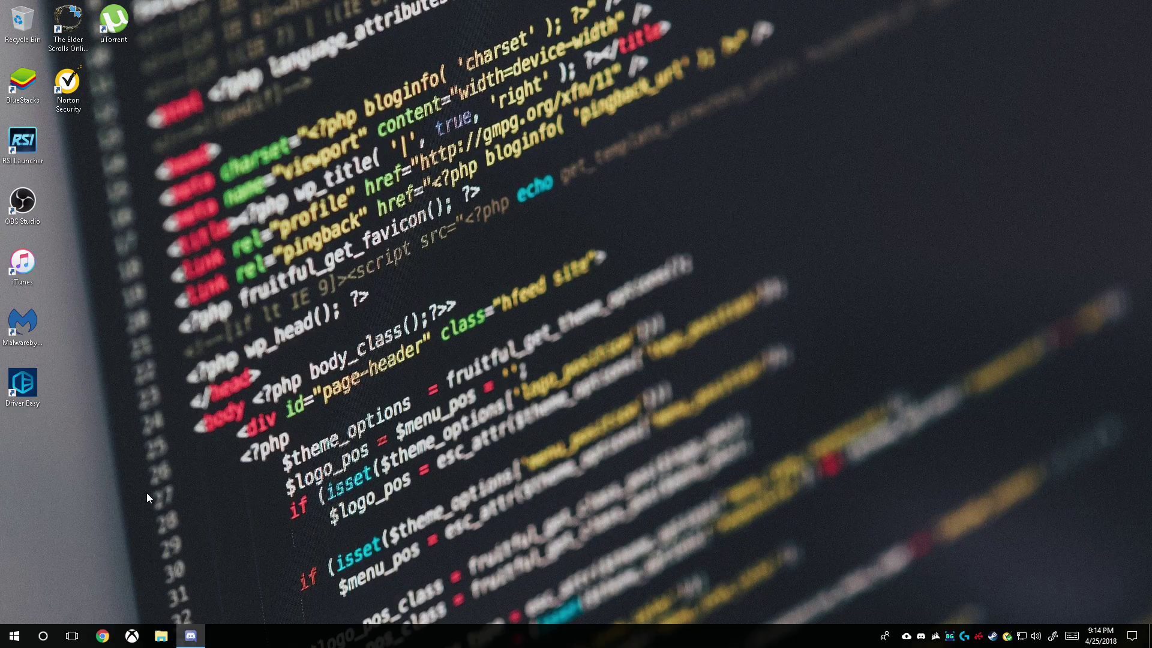
- Launch Driver Easy and run a driver scan, which finds all 160 drivers up to date
click(30, 388)
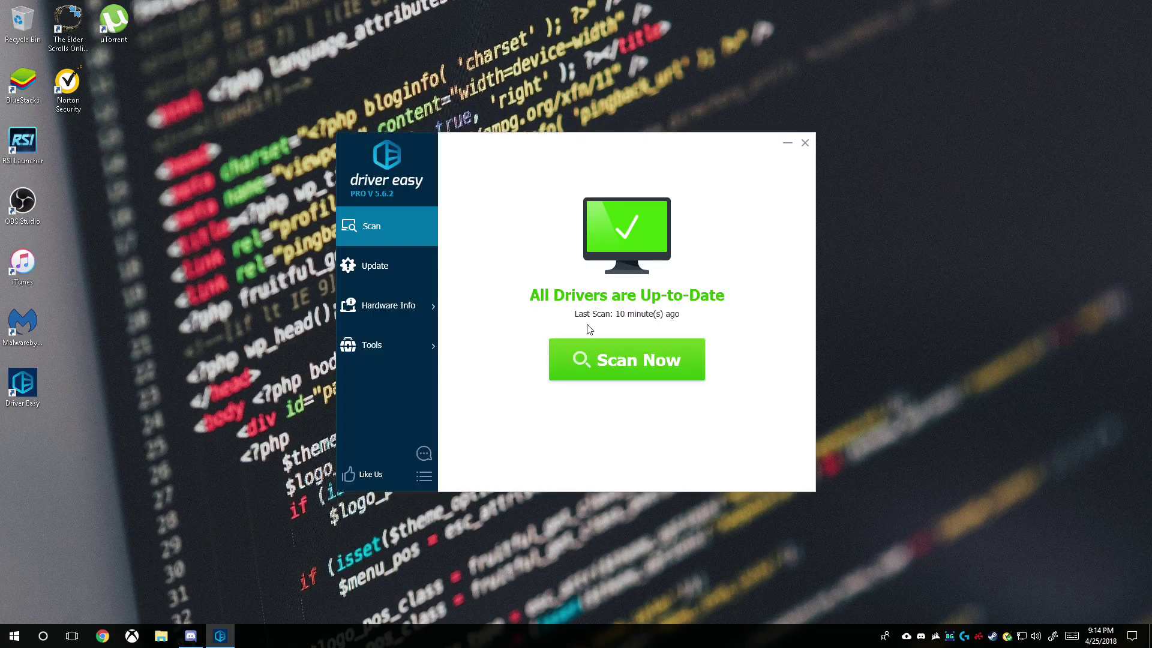
click(620, 370)
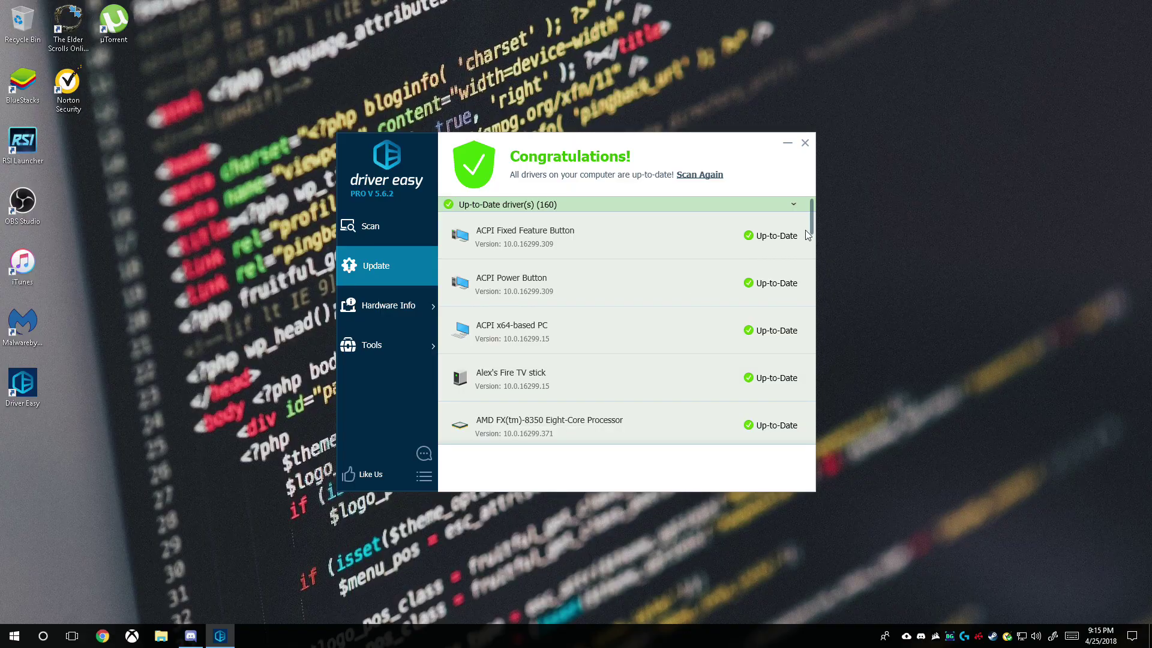
- View the AMD SMBus driver details, then close them
drag(811, 217, 811, 228)
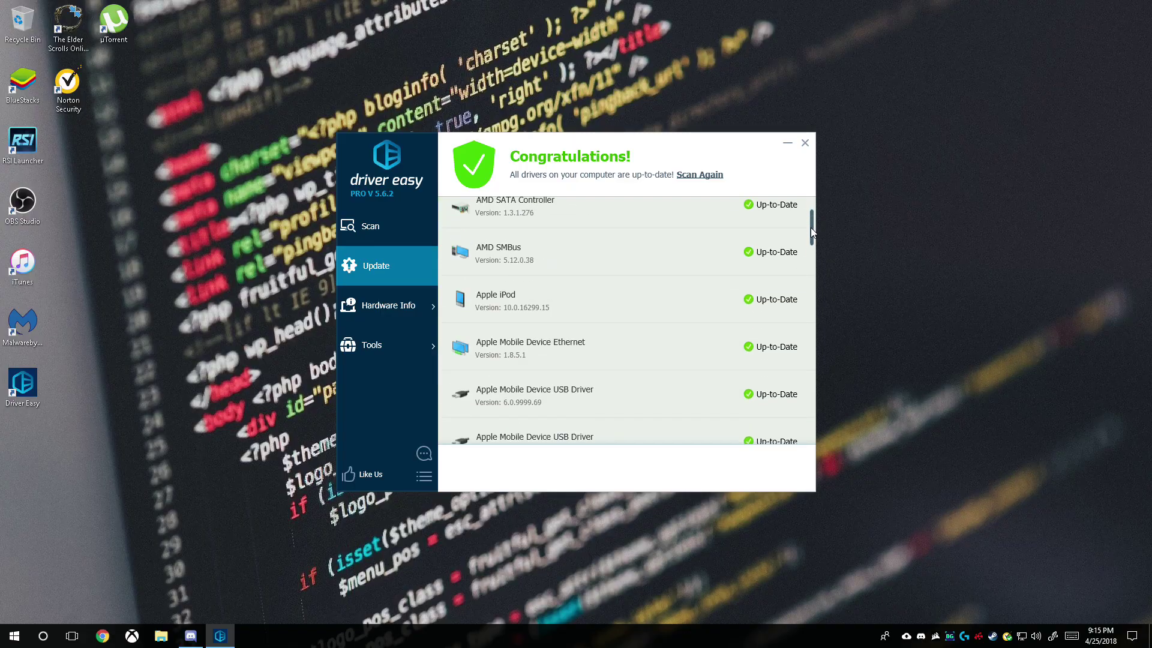
click(491, 248)
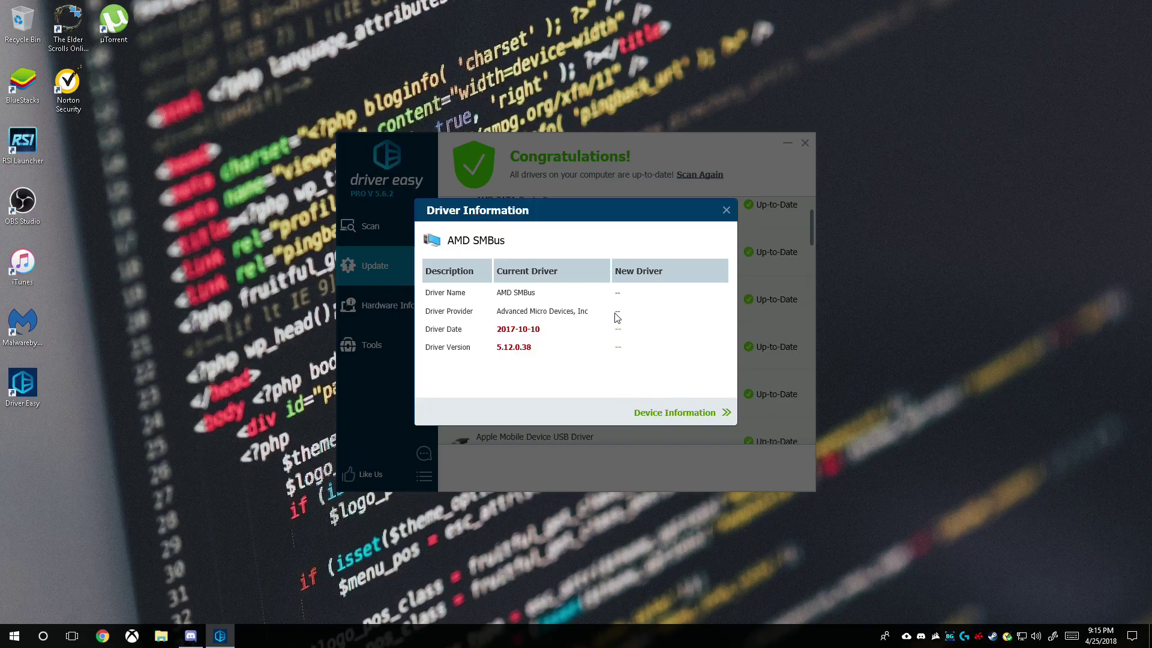
click(726, 211)
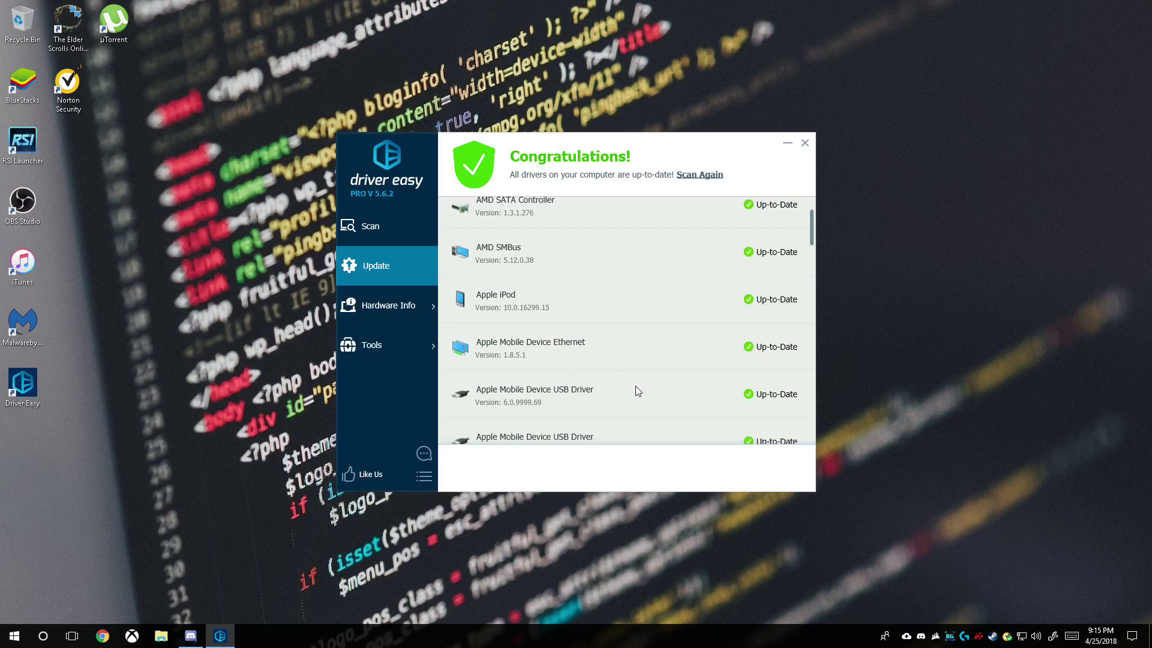
- Scroll through the full driver list and close Driver Easy
scroll(635, 387, down, 4)
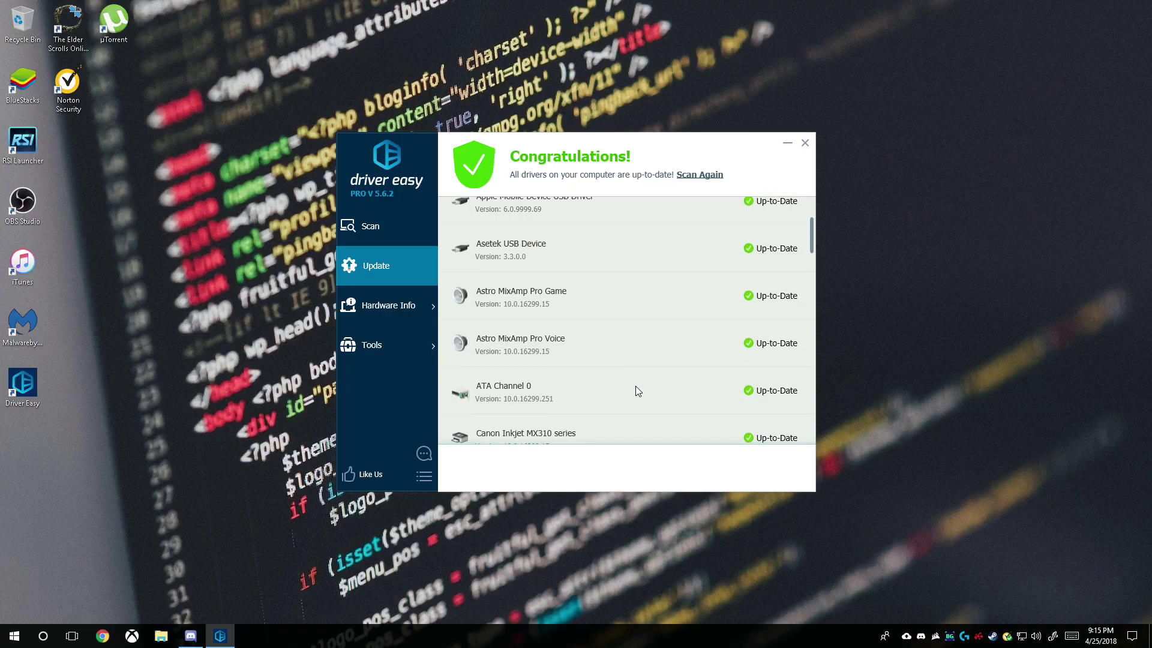
scroll(636, 384, down, 6)
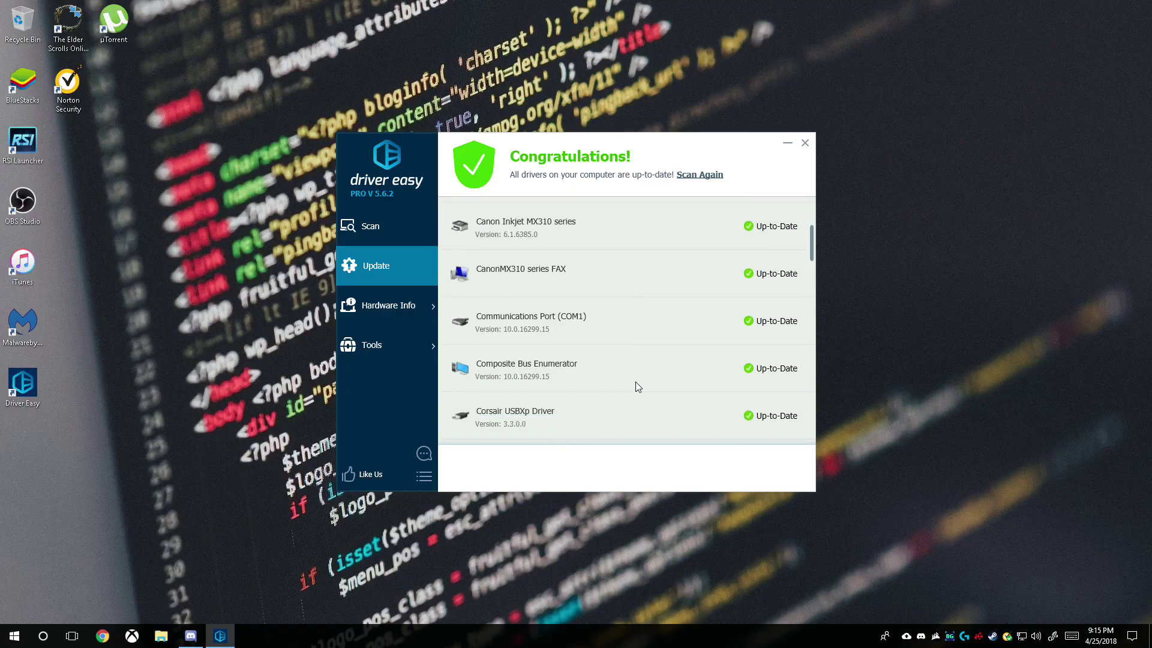
scroll(635, 381, down, 7)
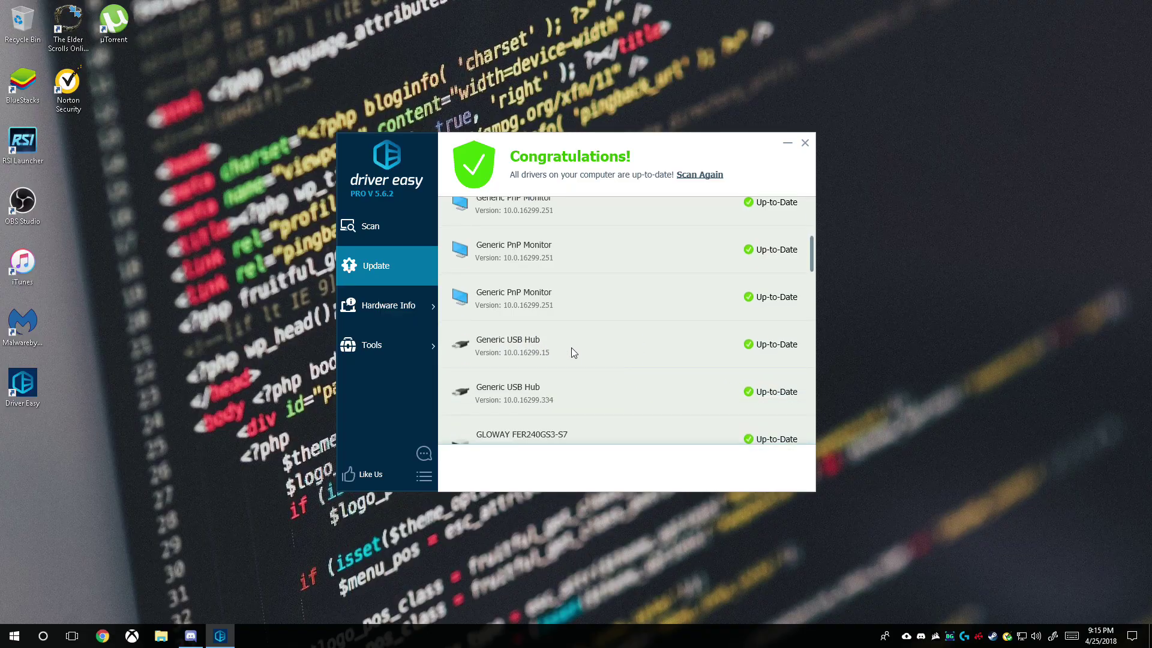
scroll(571, 347, down, 2)
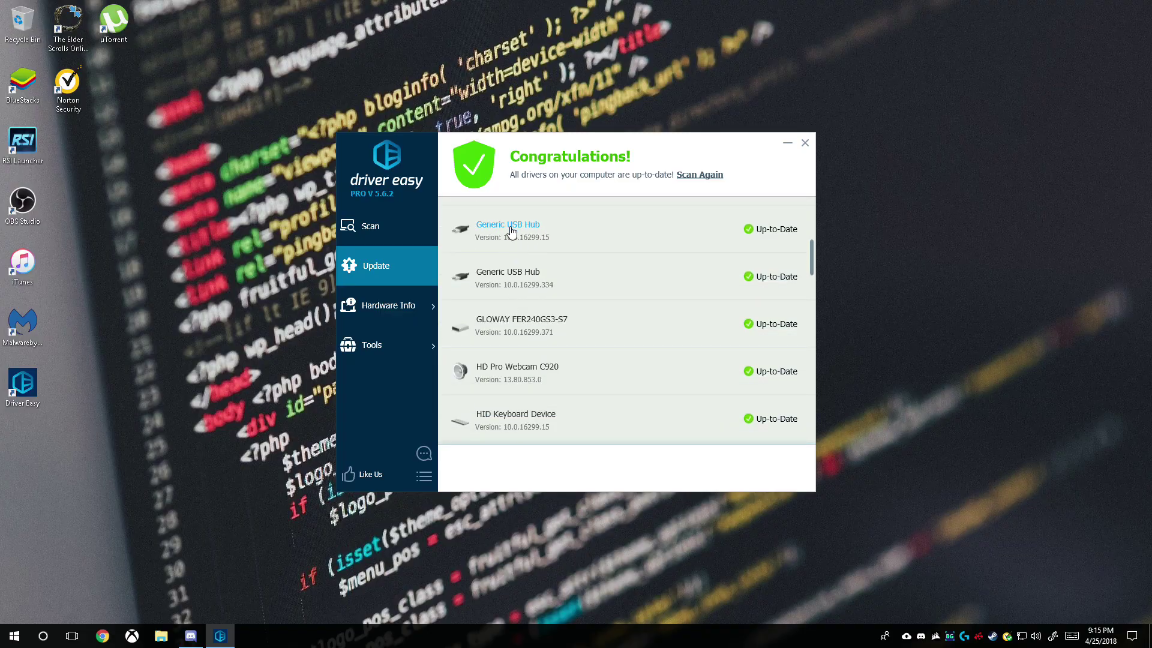
scroll(516, 372, down, 3)
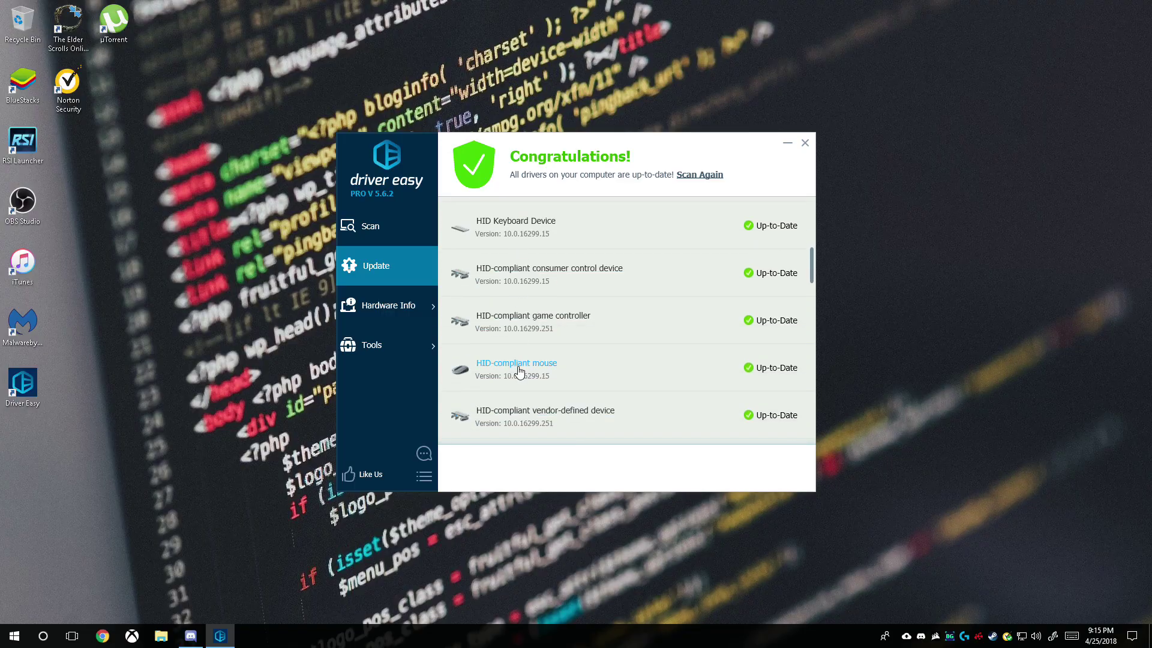
scroll(519, 372, down, 10)
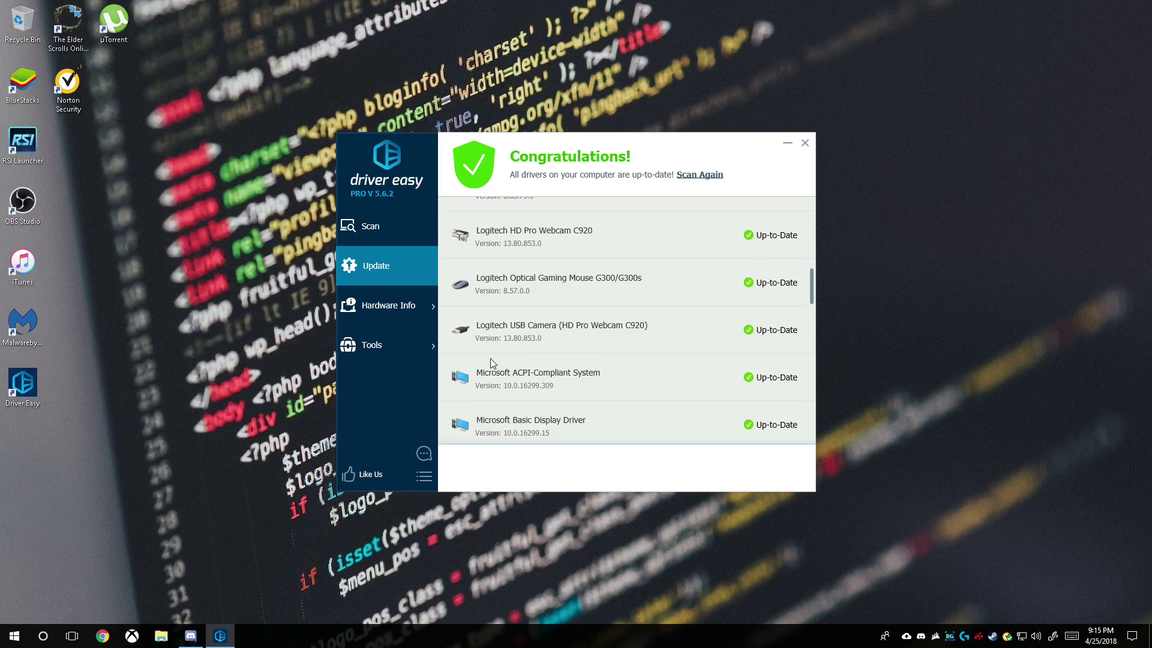
scroll(491, 362, down, 1)
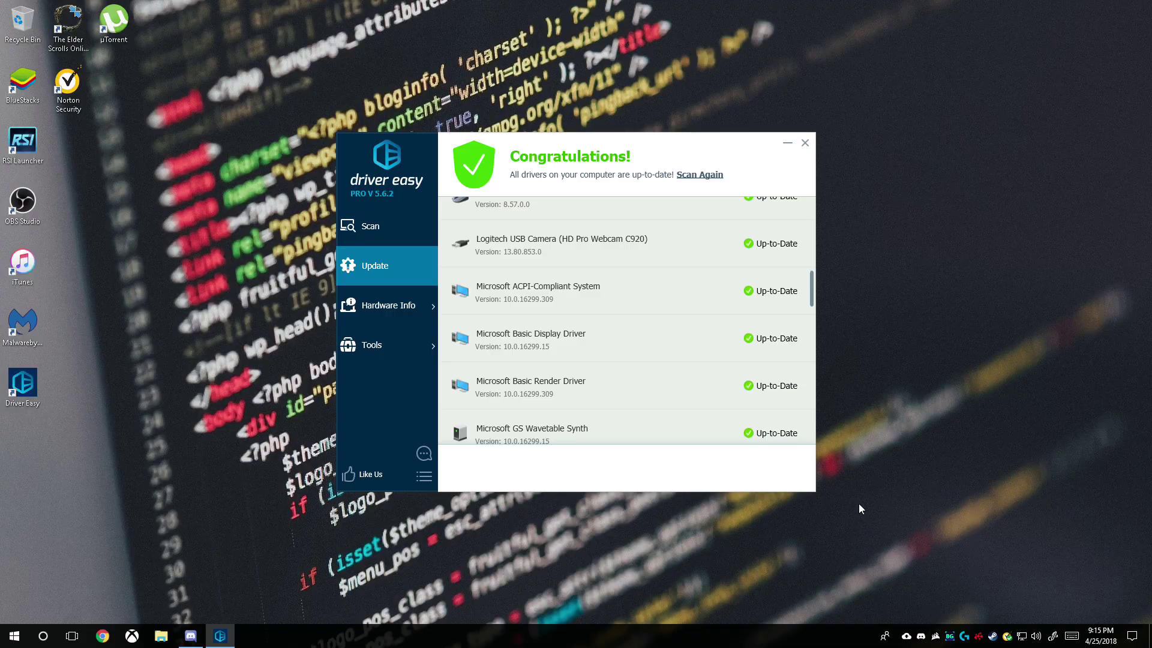
click(804, 144)
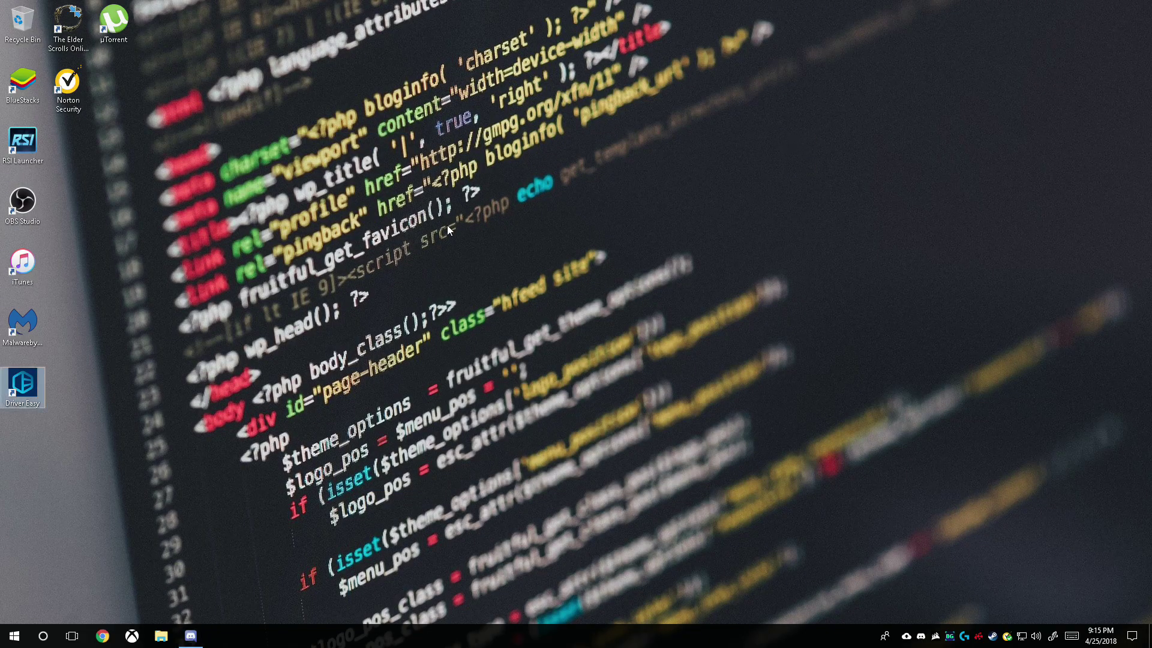
- Launch Malwarebytes from the desktop and dismiss the 404 page-not-found pop-ups
key(Up)
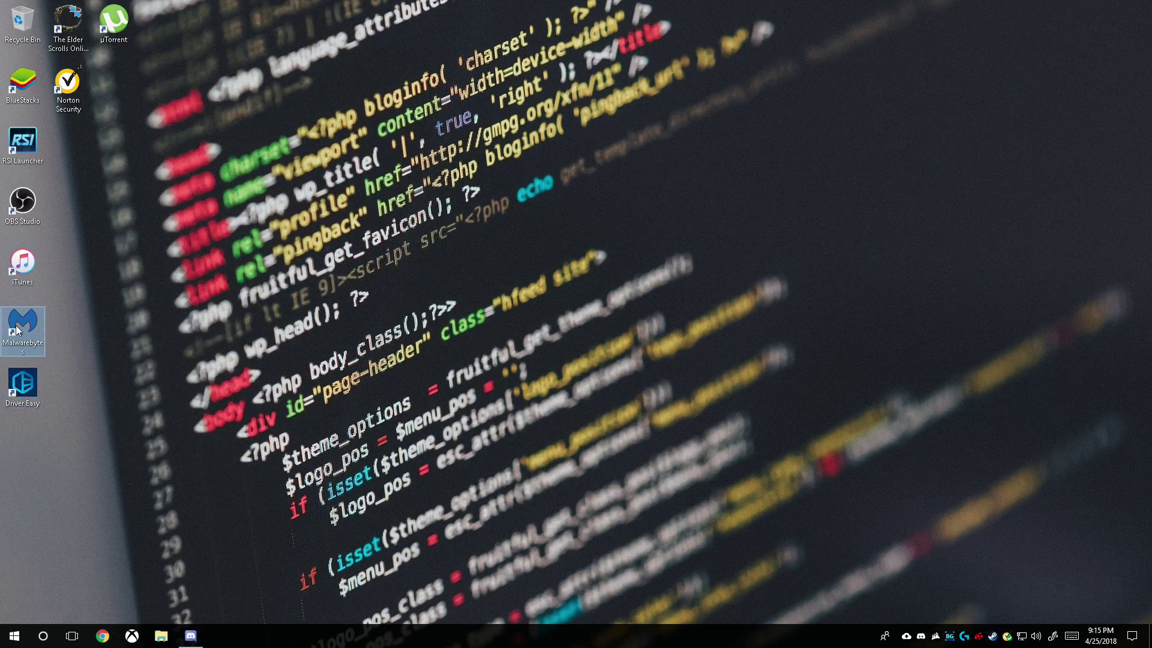
click(371, 315)
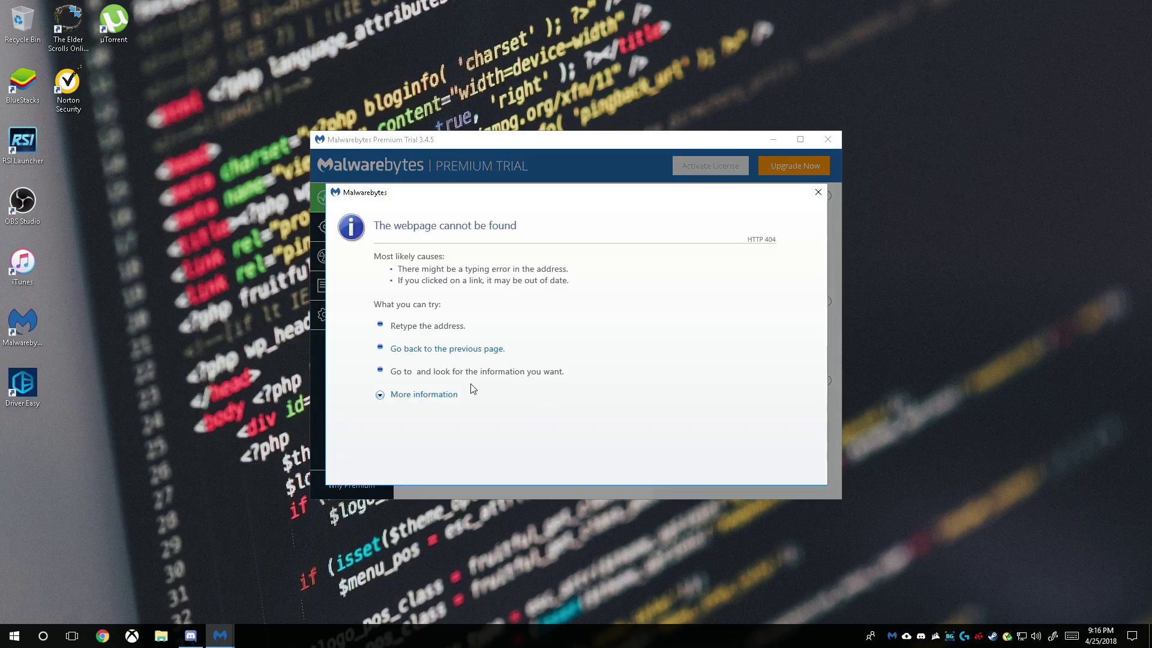
click(814, 191)
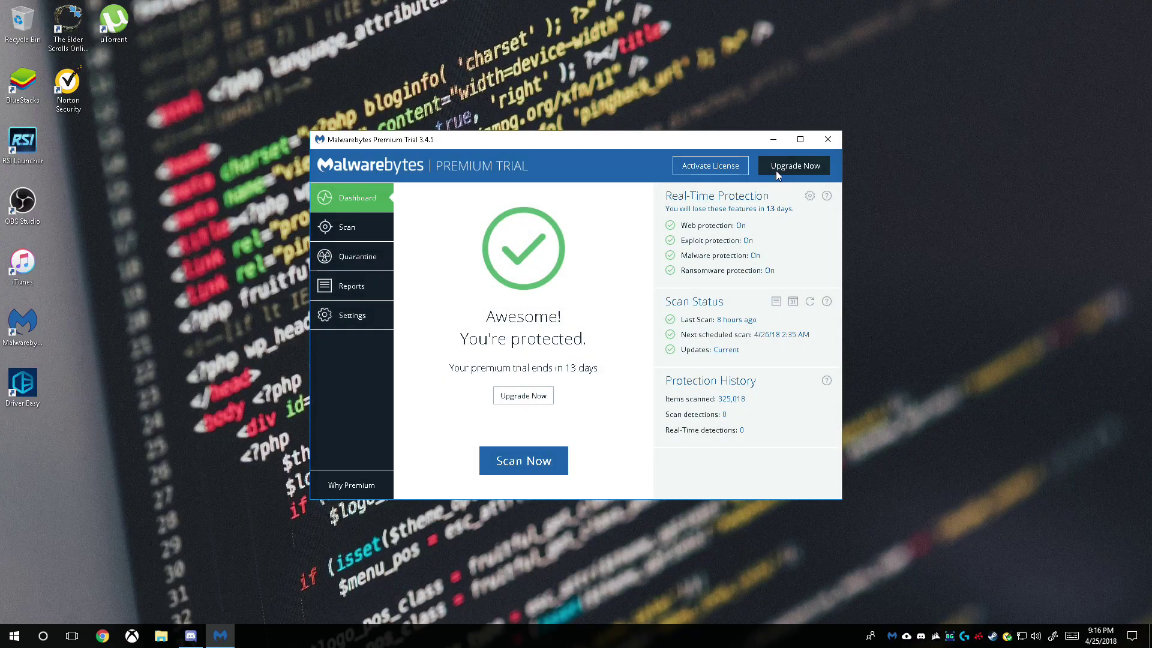
click(775, 170)
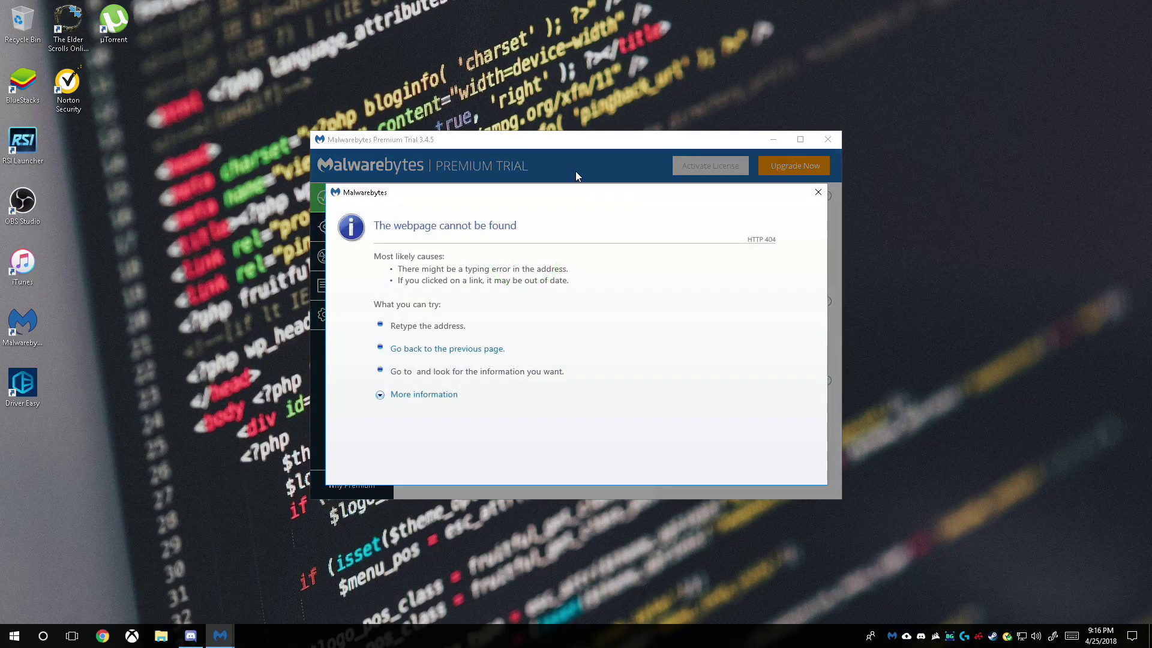
click(818, 192)
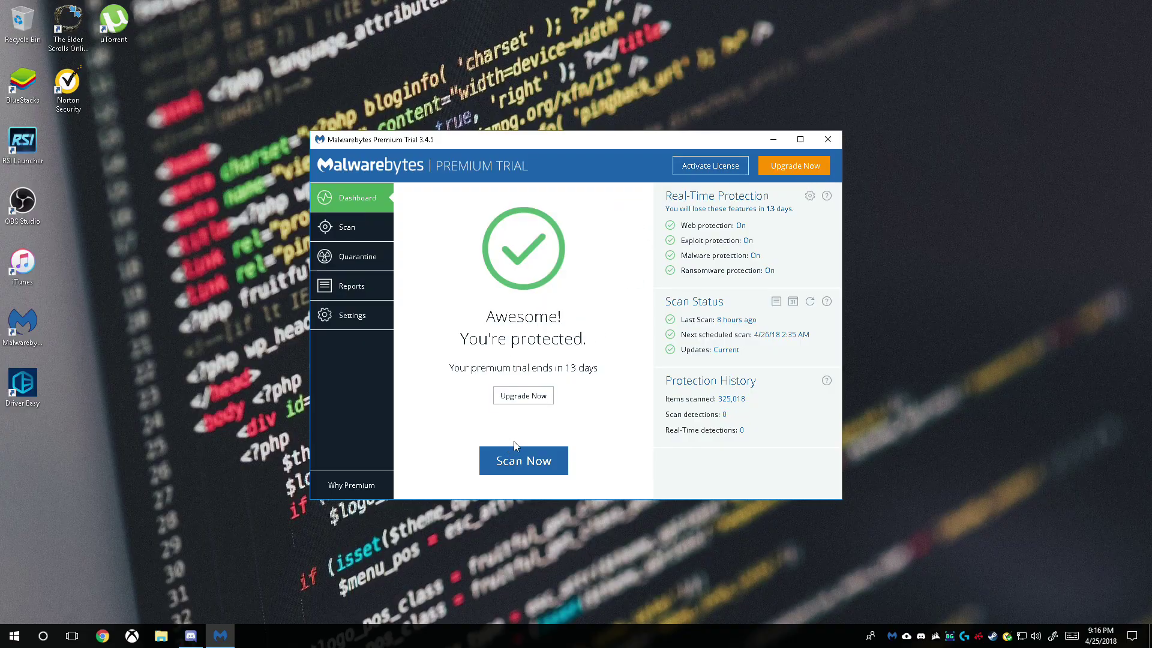
- Start a threat scan, cancel it, and close the no-threats scan summary
click(540, 473)
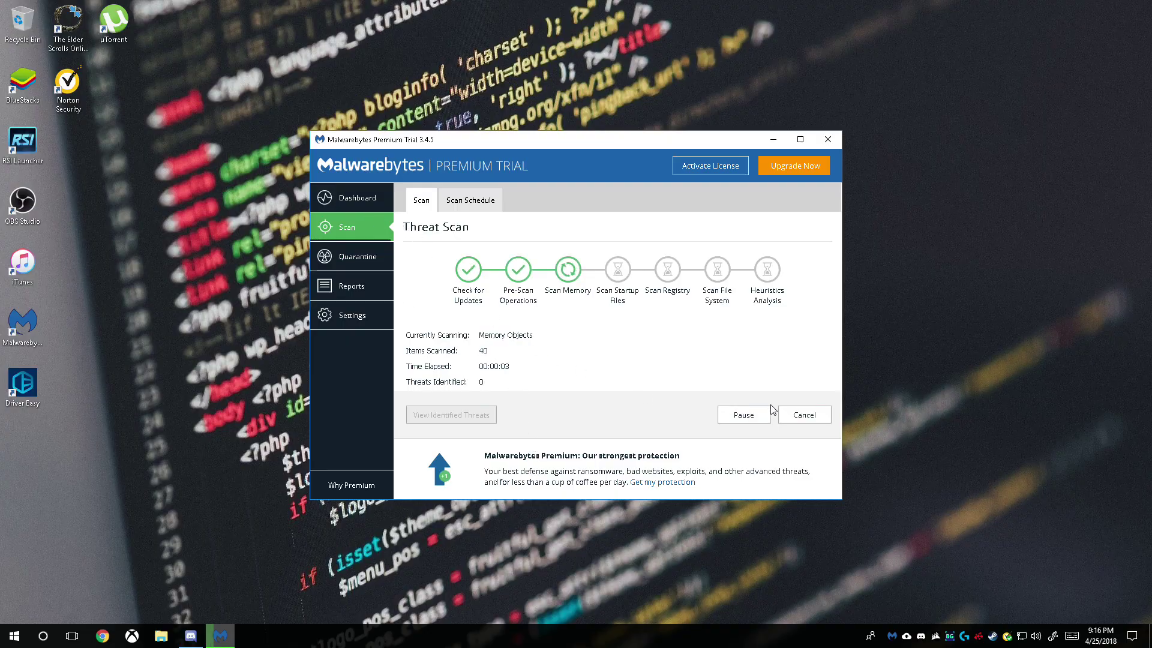
click(804, 419)
click(594, 329)
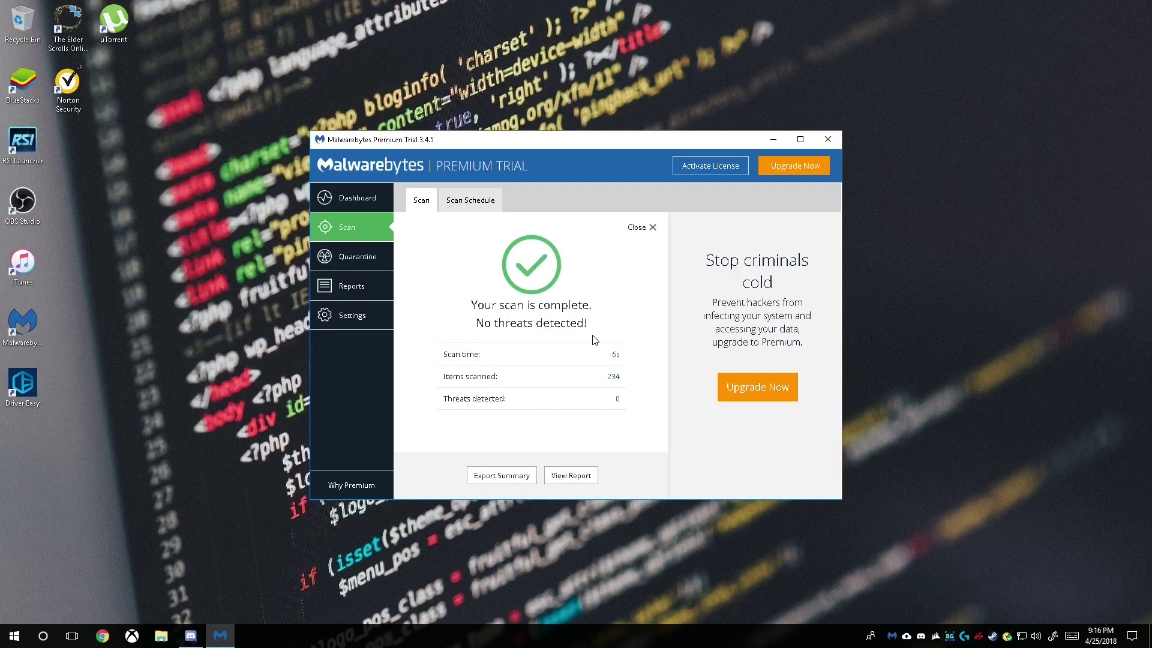
click(470, 200)
click(421, 200)
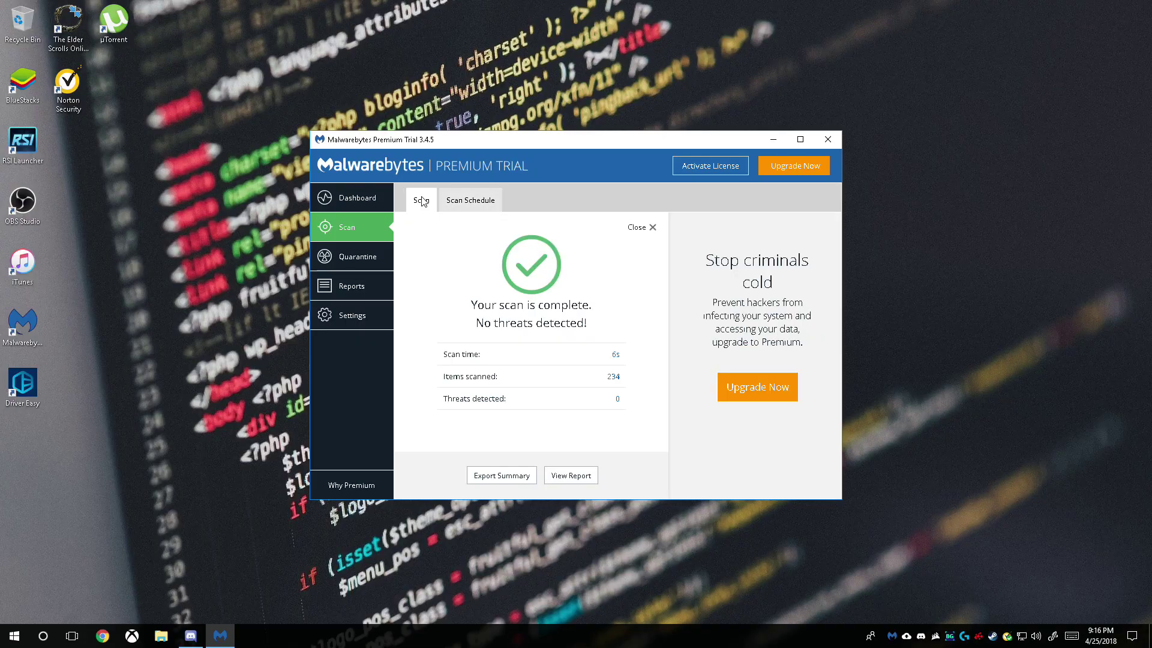
click(655, 229)
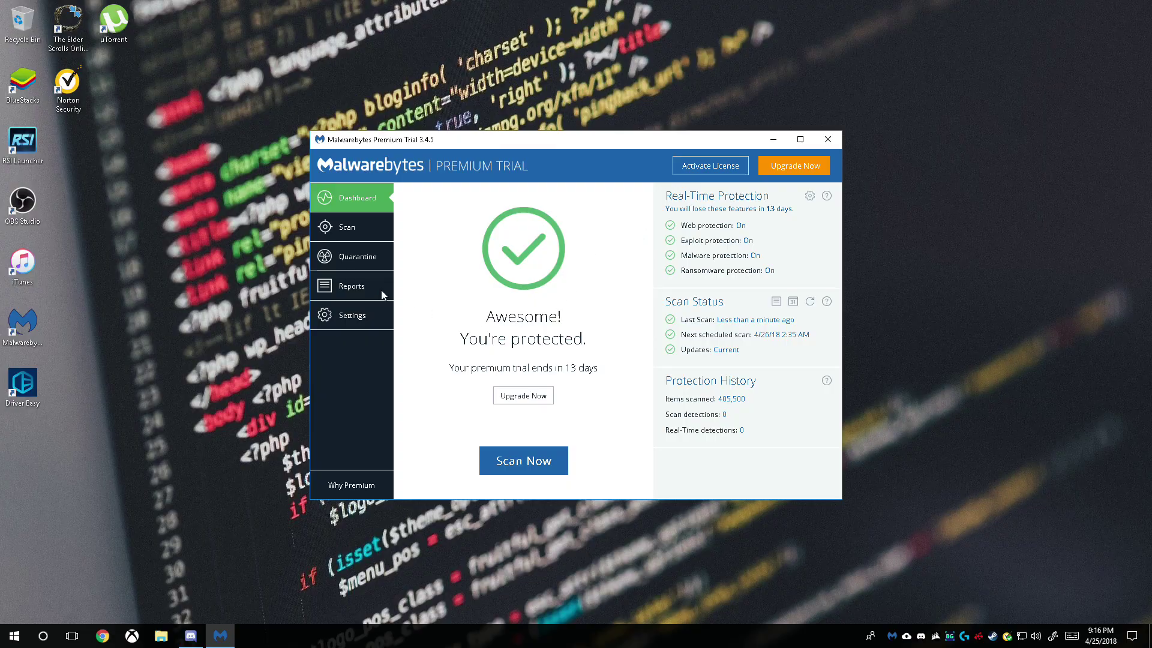
- Select Custom Scan as the scan method on the Scan page
click(373, 229)
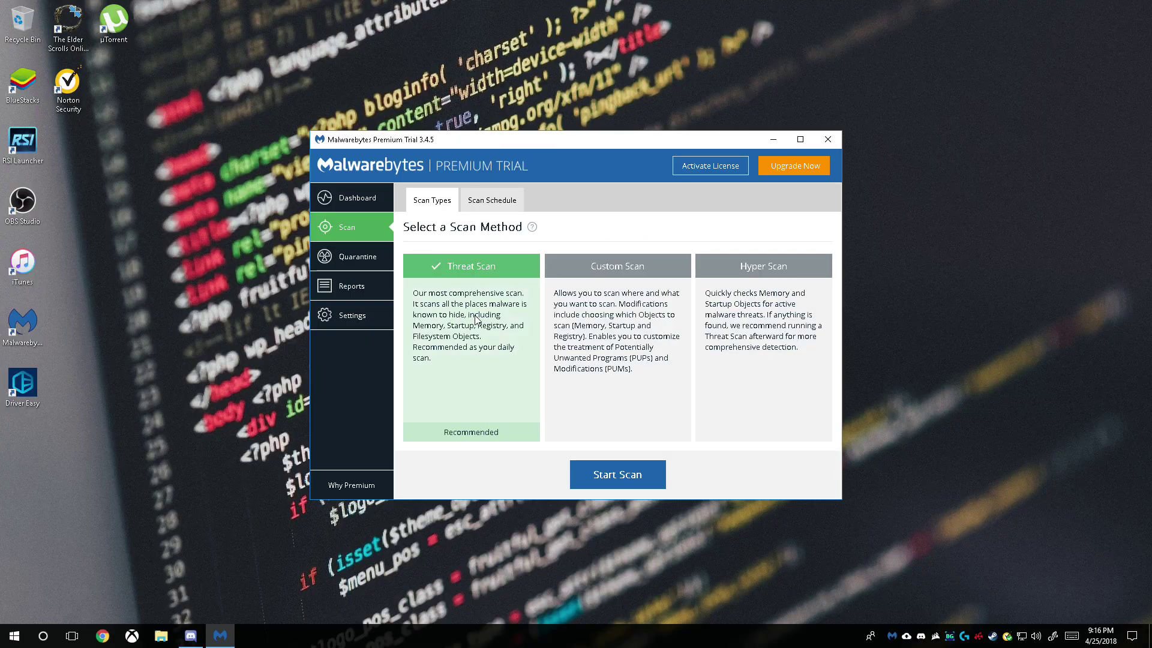
click(785, 299)
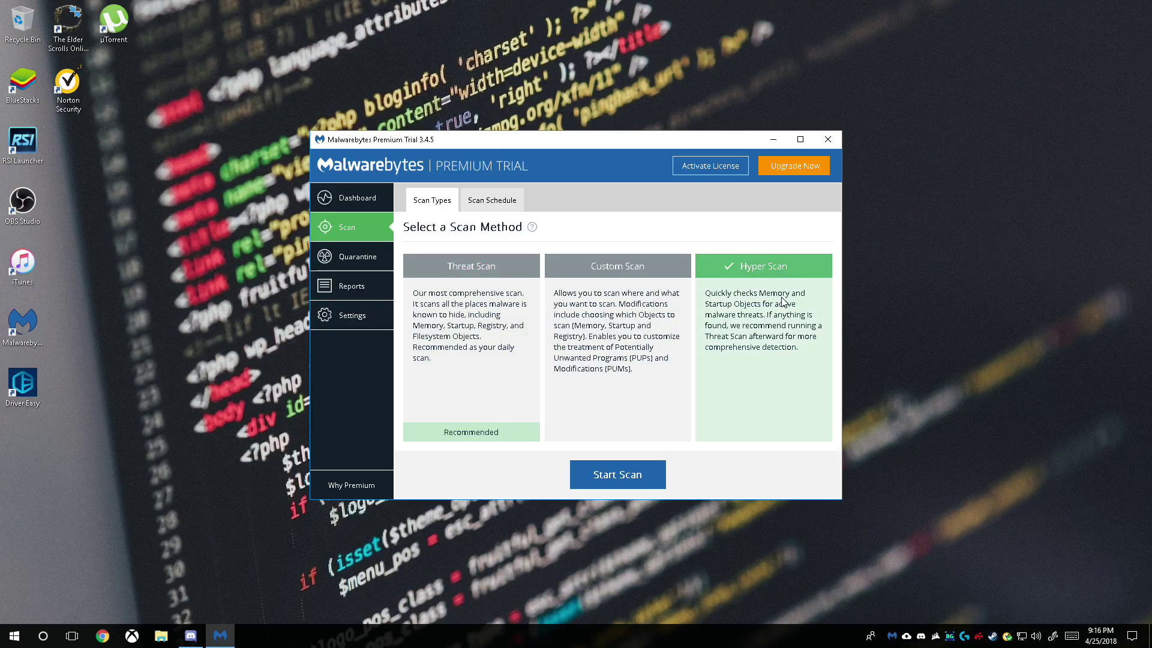
click(481, 339)
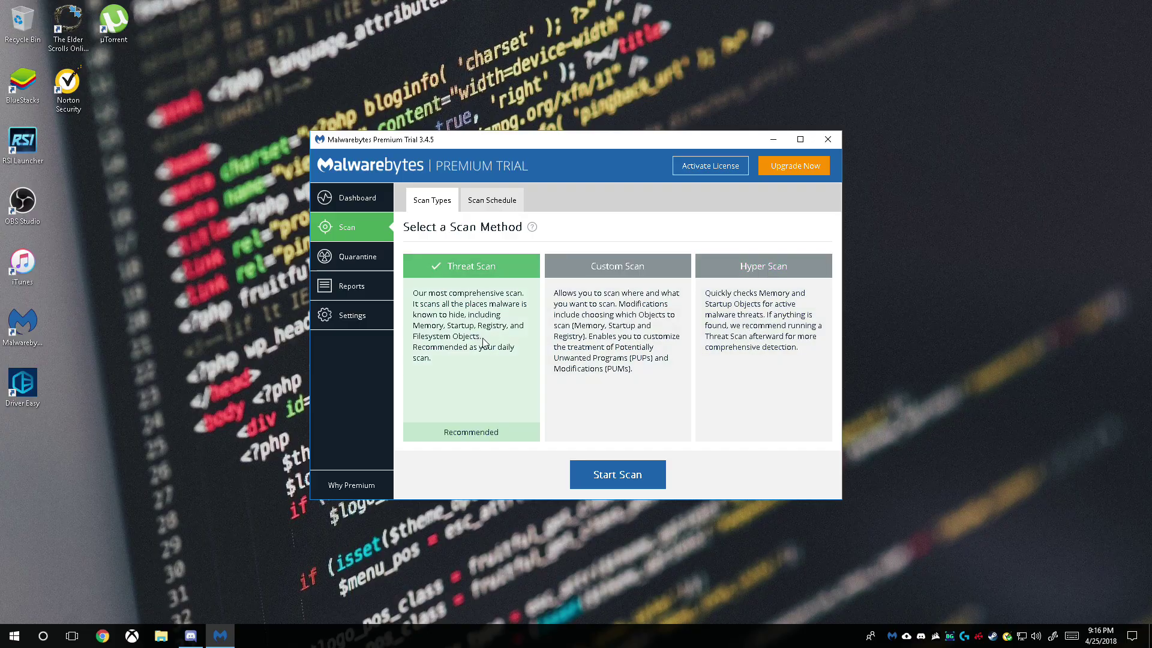
click(626, 356)
- In Malwarebytes' Custom Scan settings, select drives C:, G: and D: for scanning
click(620, 472)
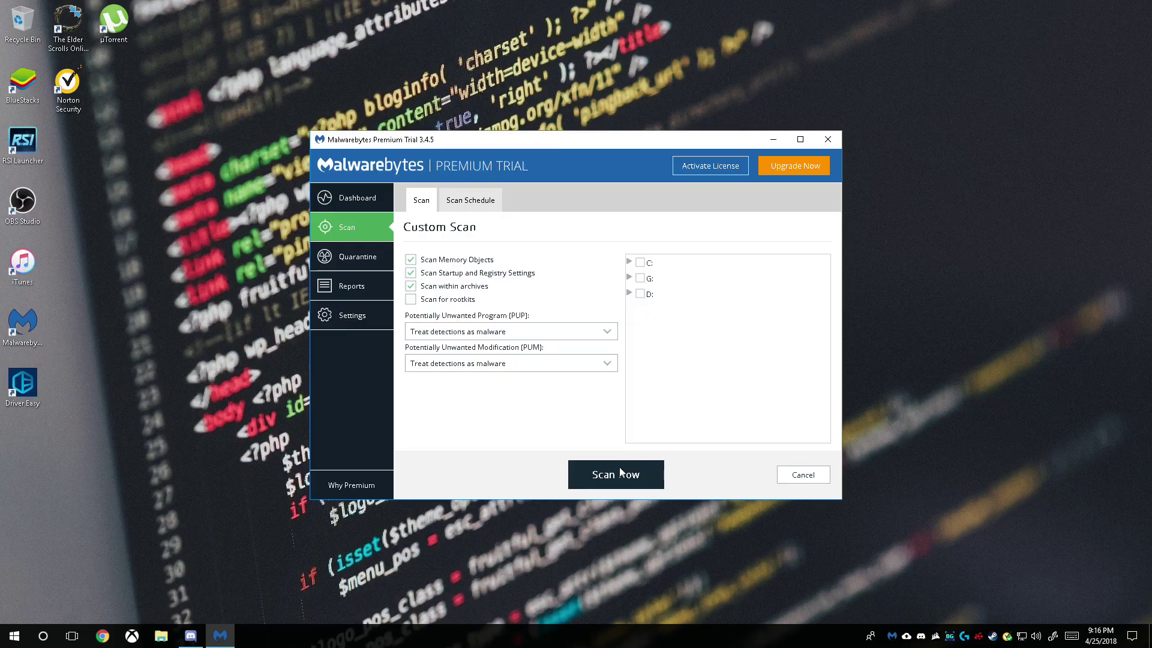
click(640, 263)
click(640, 278)
click(641, 294)
- Leave PUP and PUM handling unchanged, enable rootkit scanning, and briefly check the scheduled scans
click(521, 339)
click(521, 340)
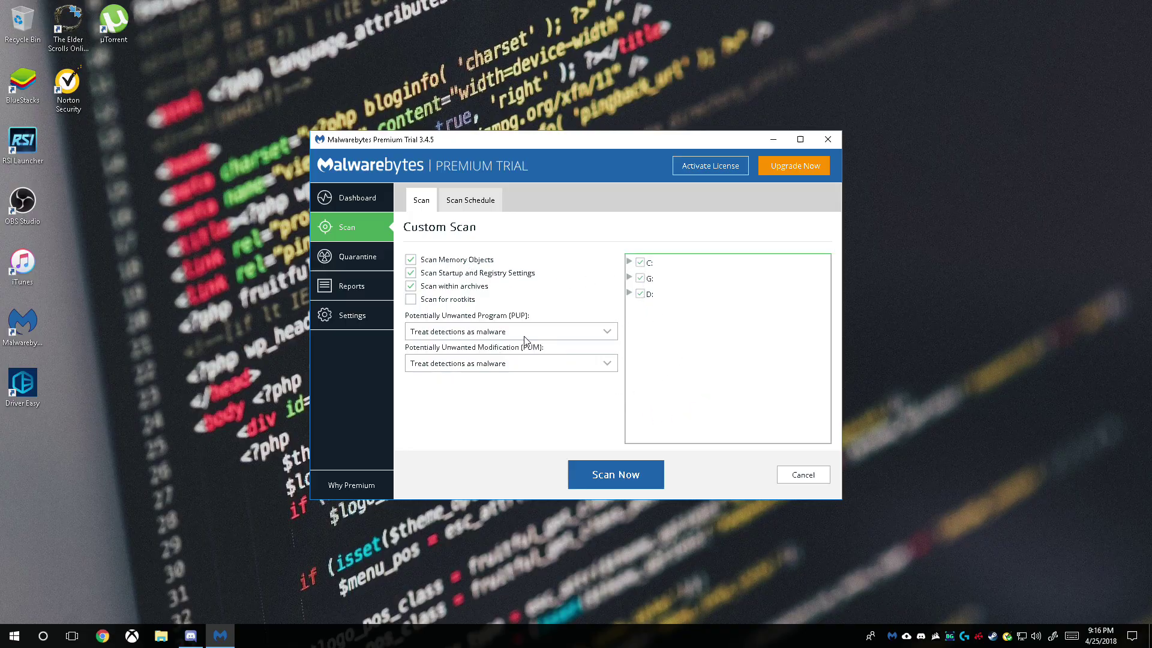
click(458, 368)
click(478, 370)
click(407, 300)
click(448, 206)
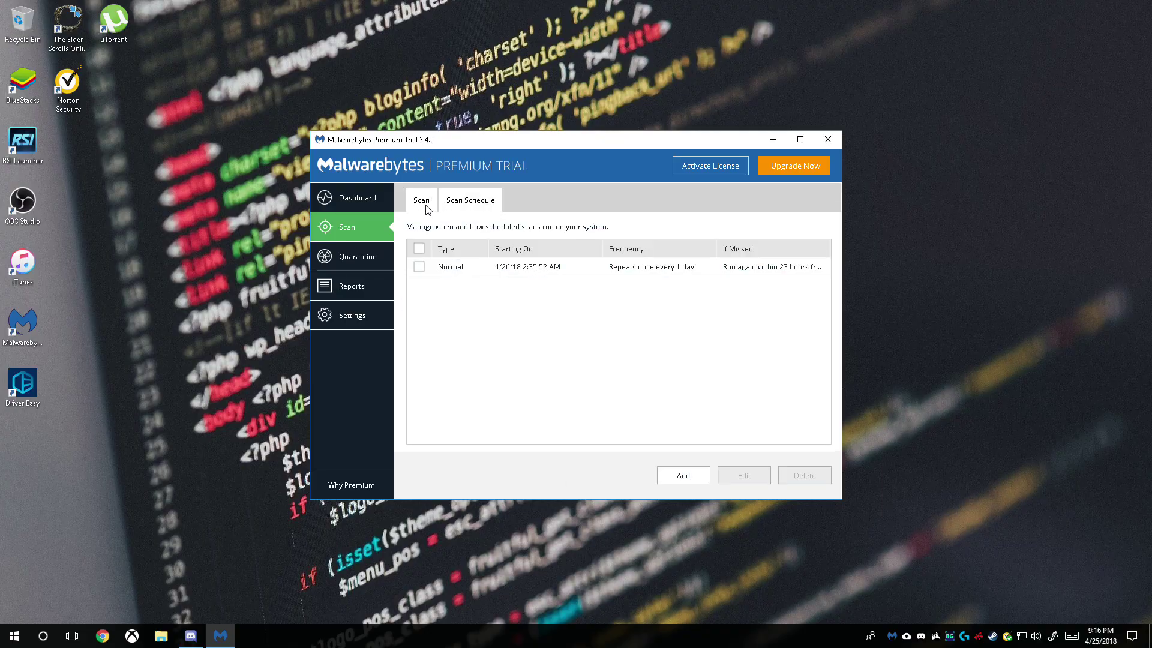
click(428, 209)
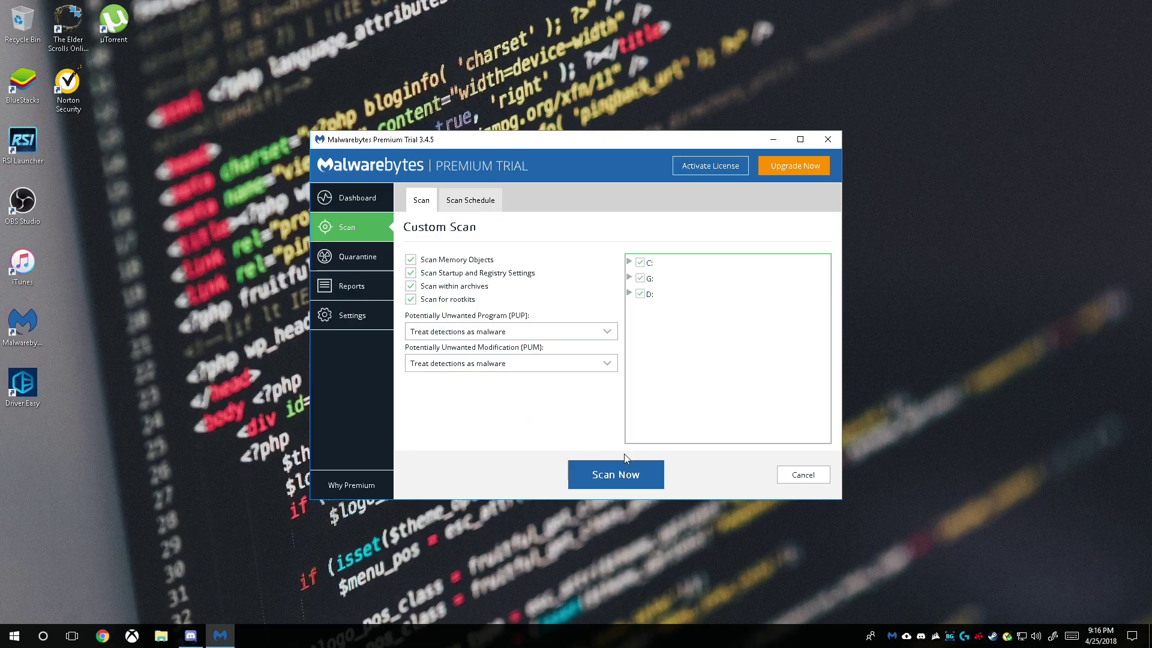
- Launch the custom scan of C:, G: and D: and let it progress to memory scanning
click(625, 476)
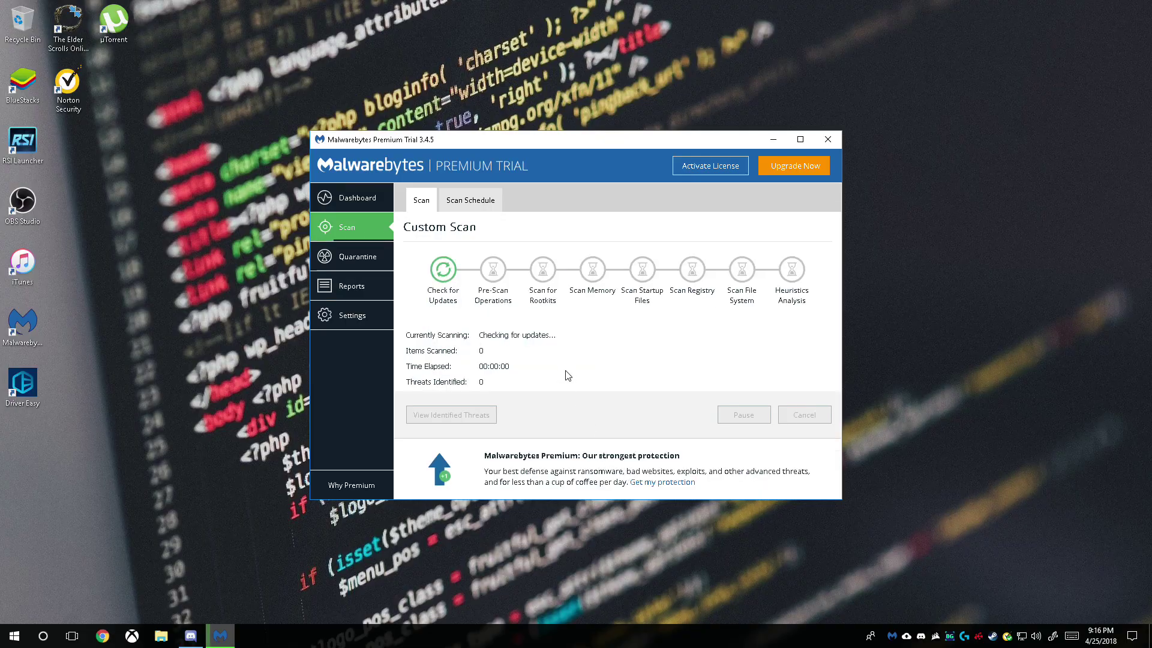